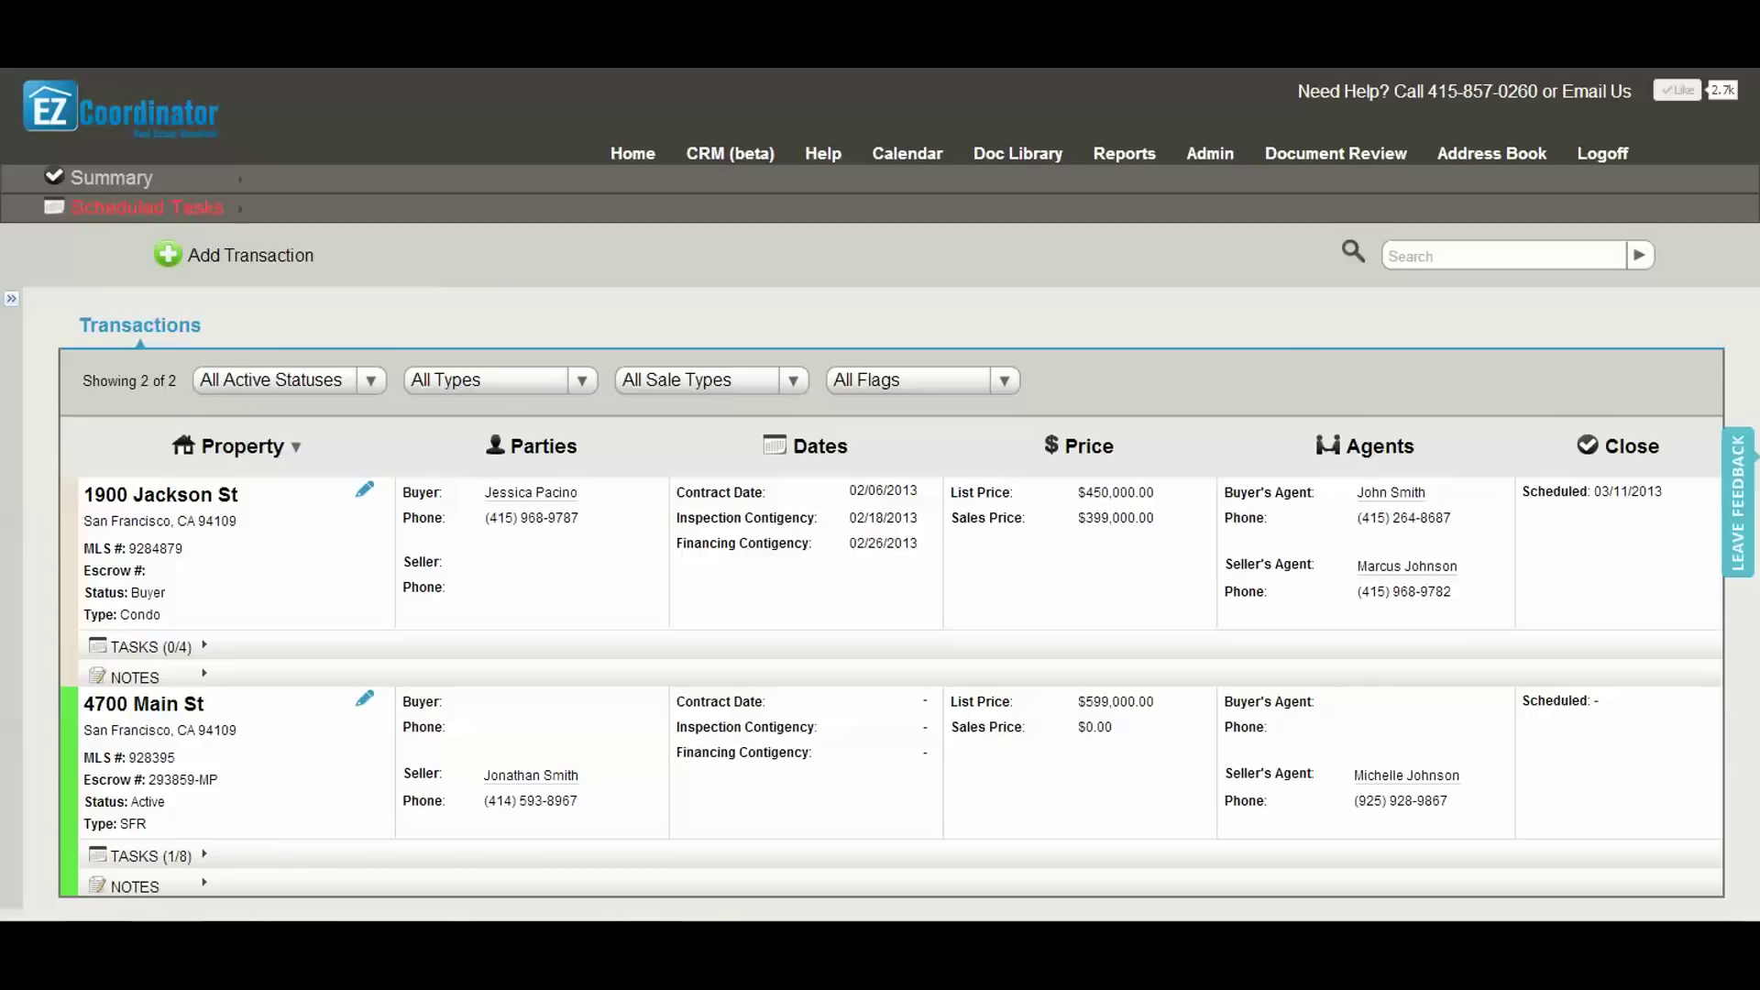
# - In the admin alert settings, enable alerts 3 days before the Close Date, Listing Expiration Date and Contingency Date
pyautogui.click(1210, 153)
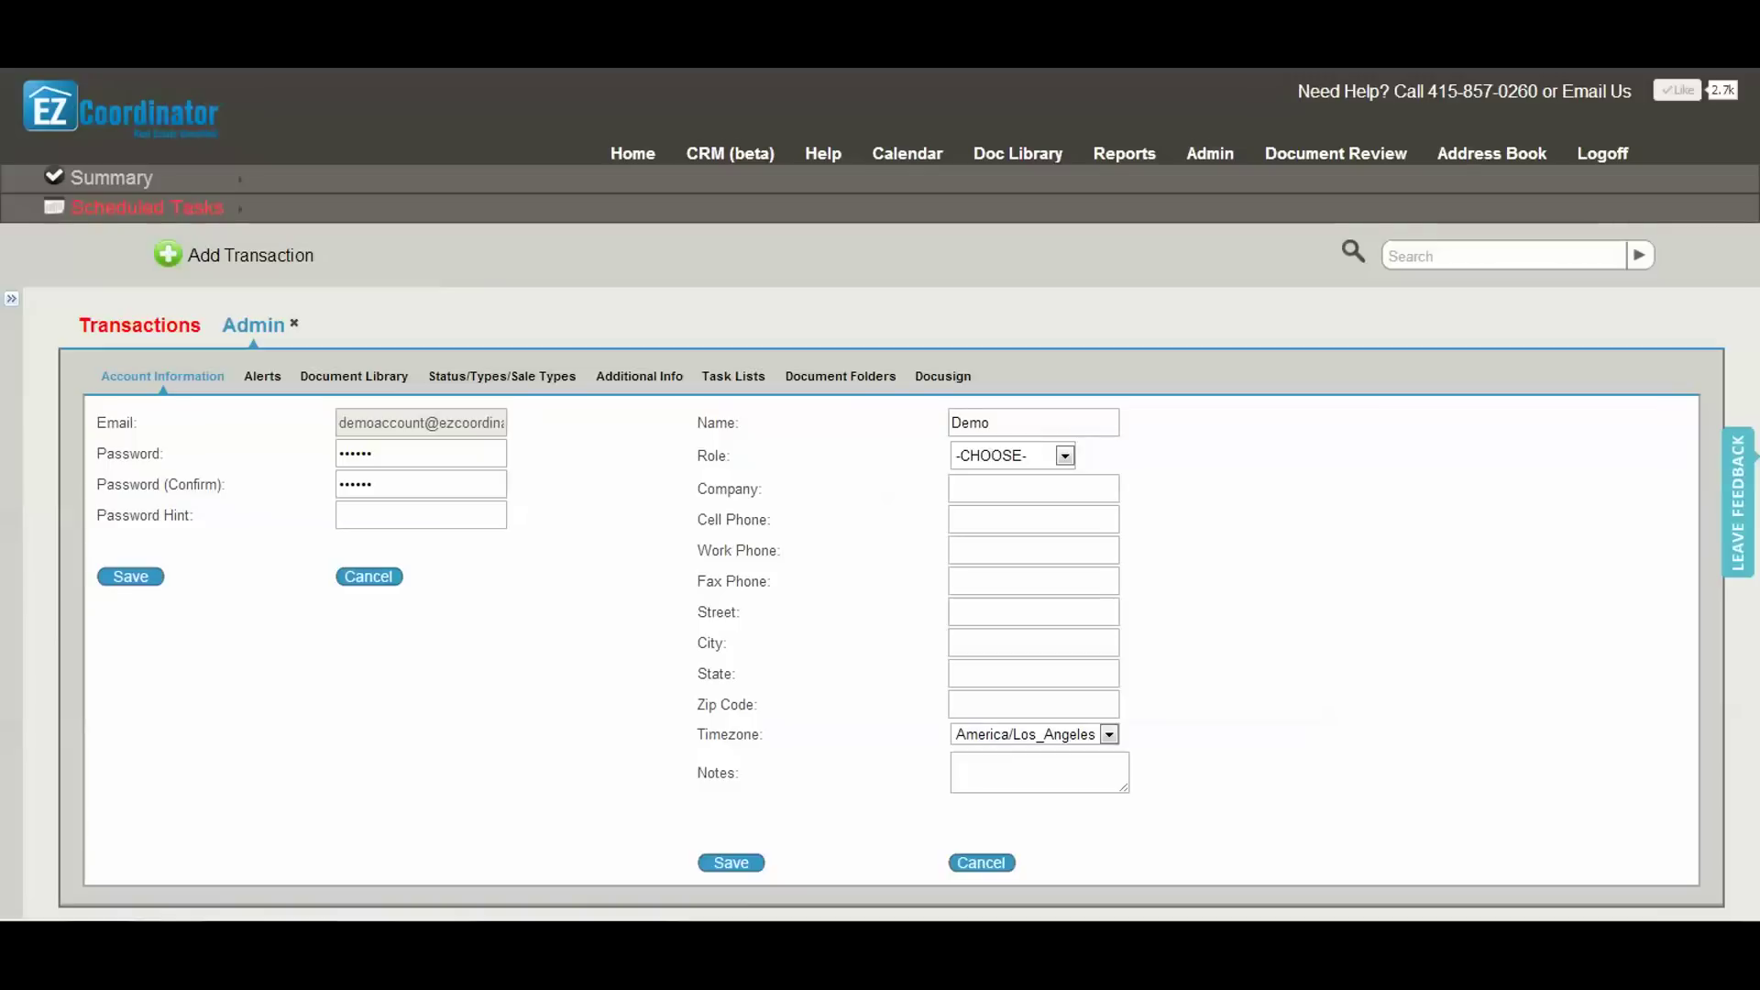
pyautogui.click(262, 375)
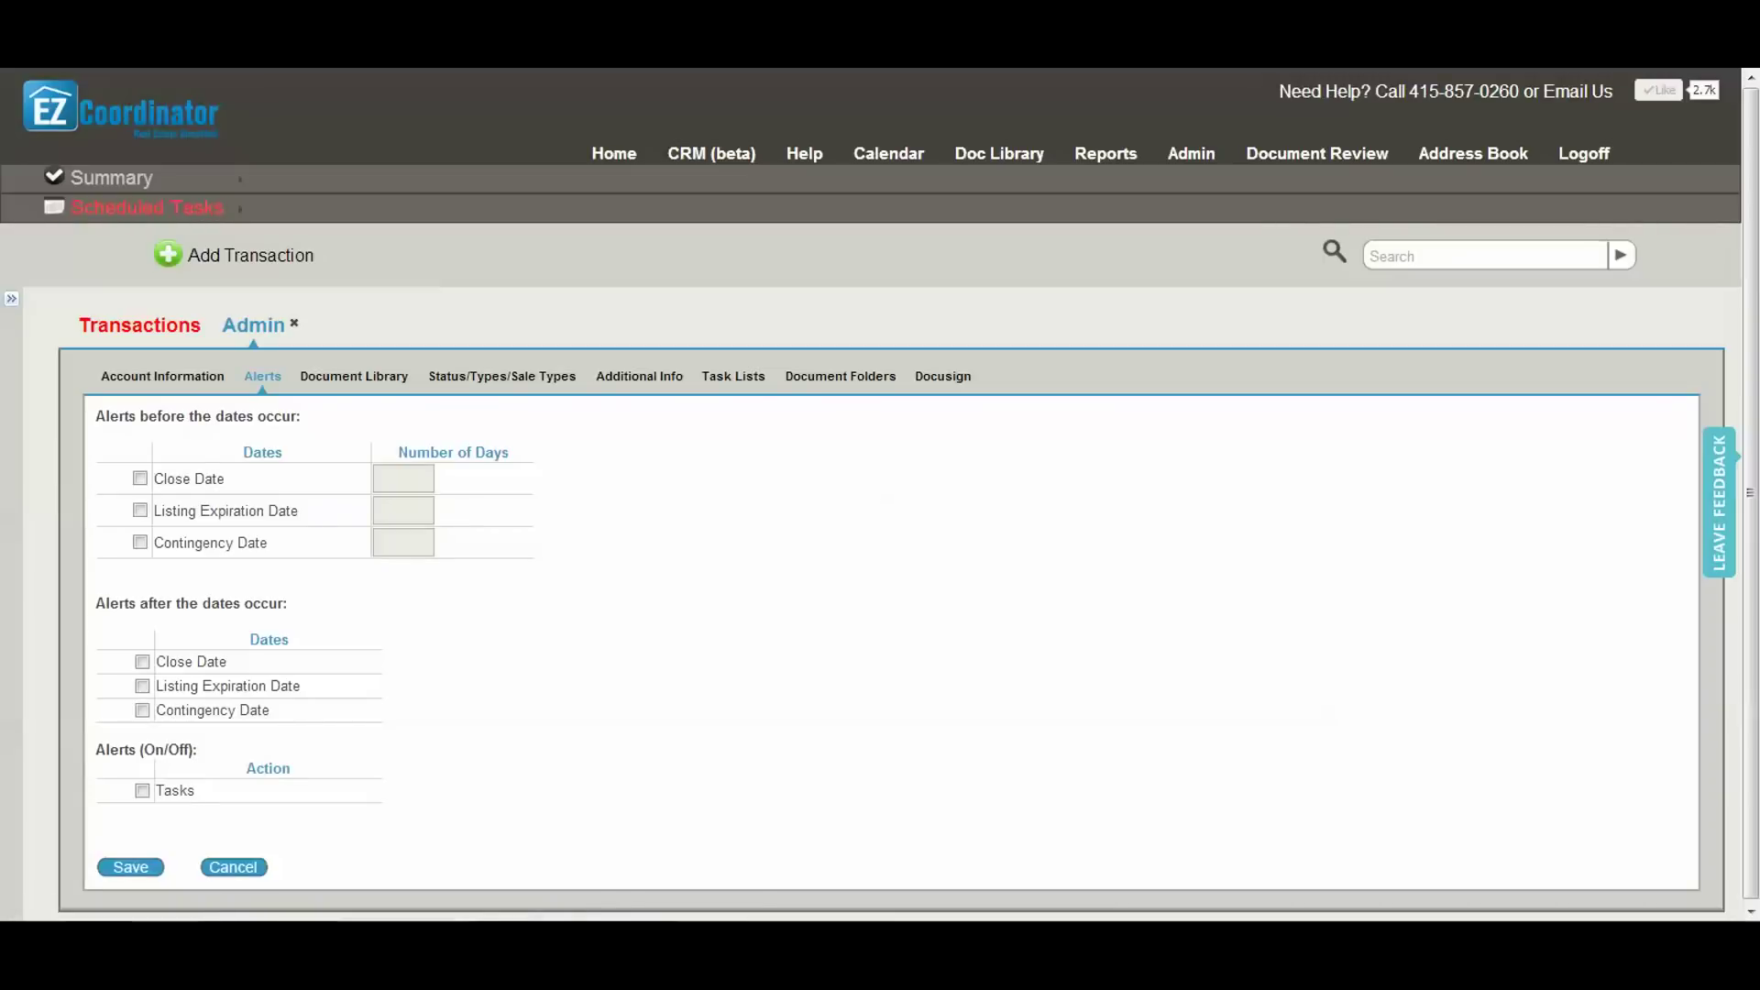
pyautogui.click(140, 478)
pyautogui.click(140, 511)
pyautogui.click(139, 543)
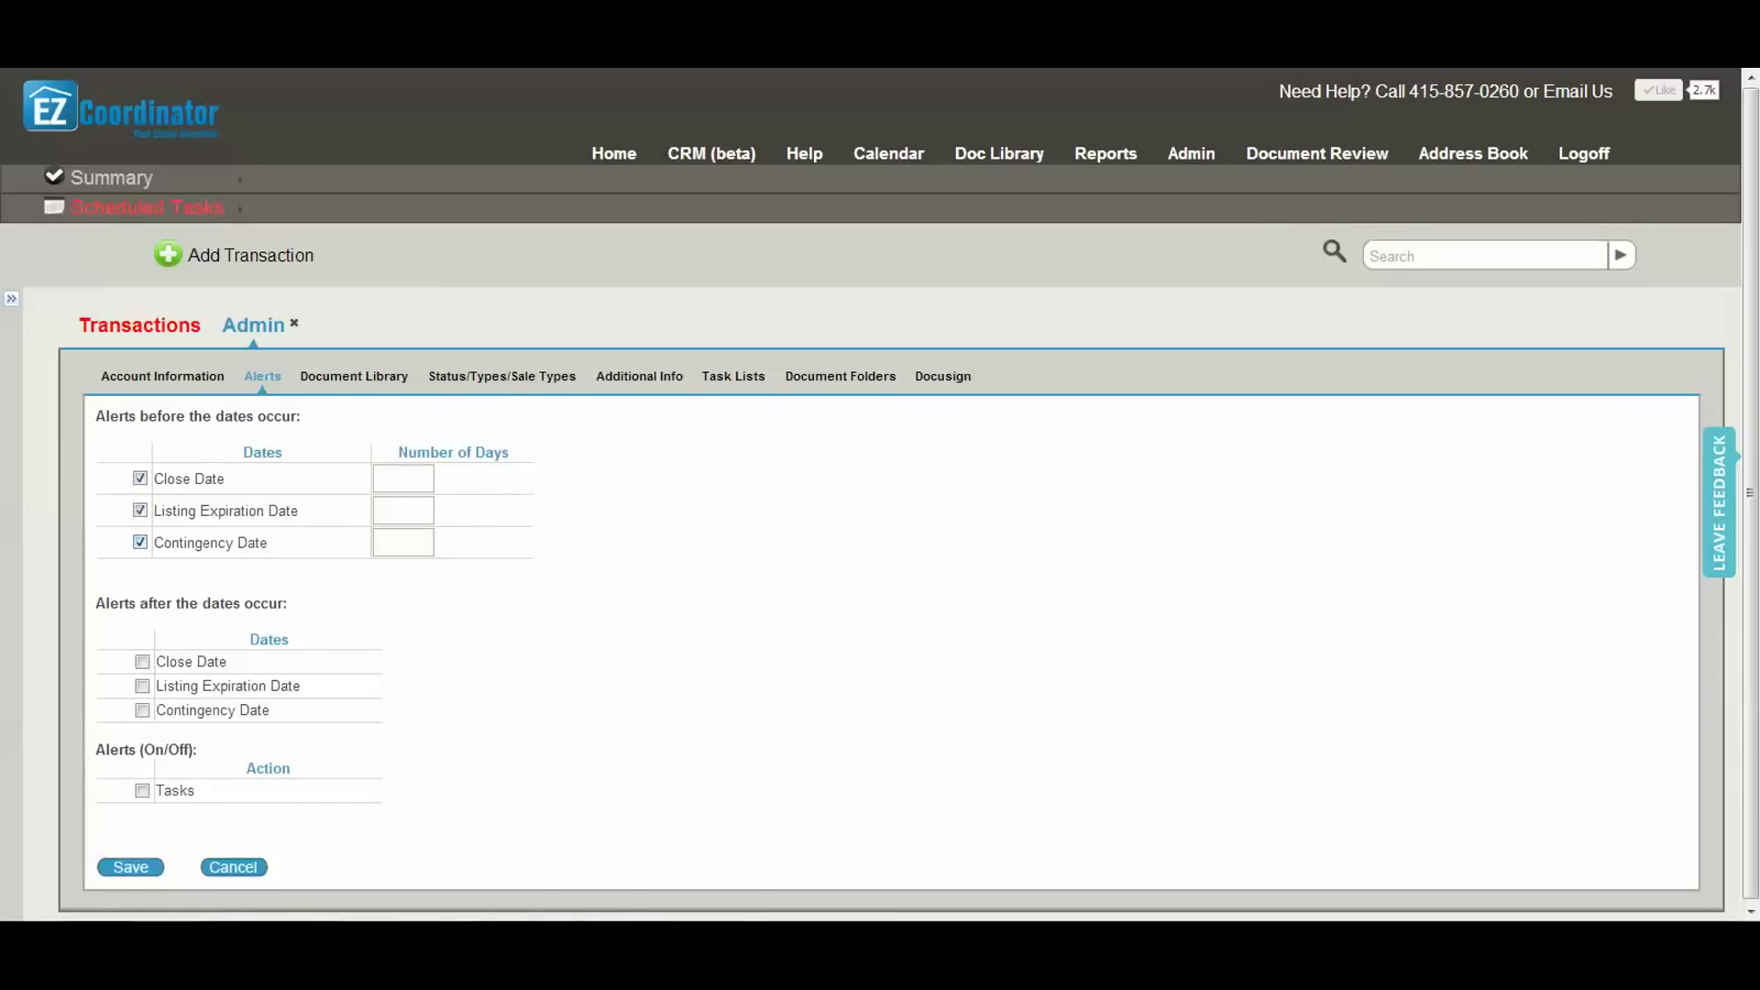
pyautogui.write('3')
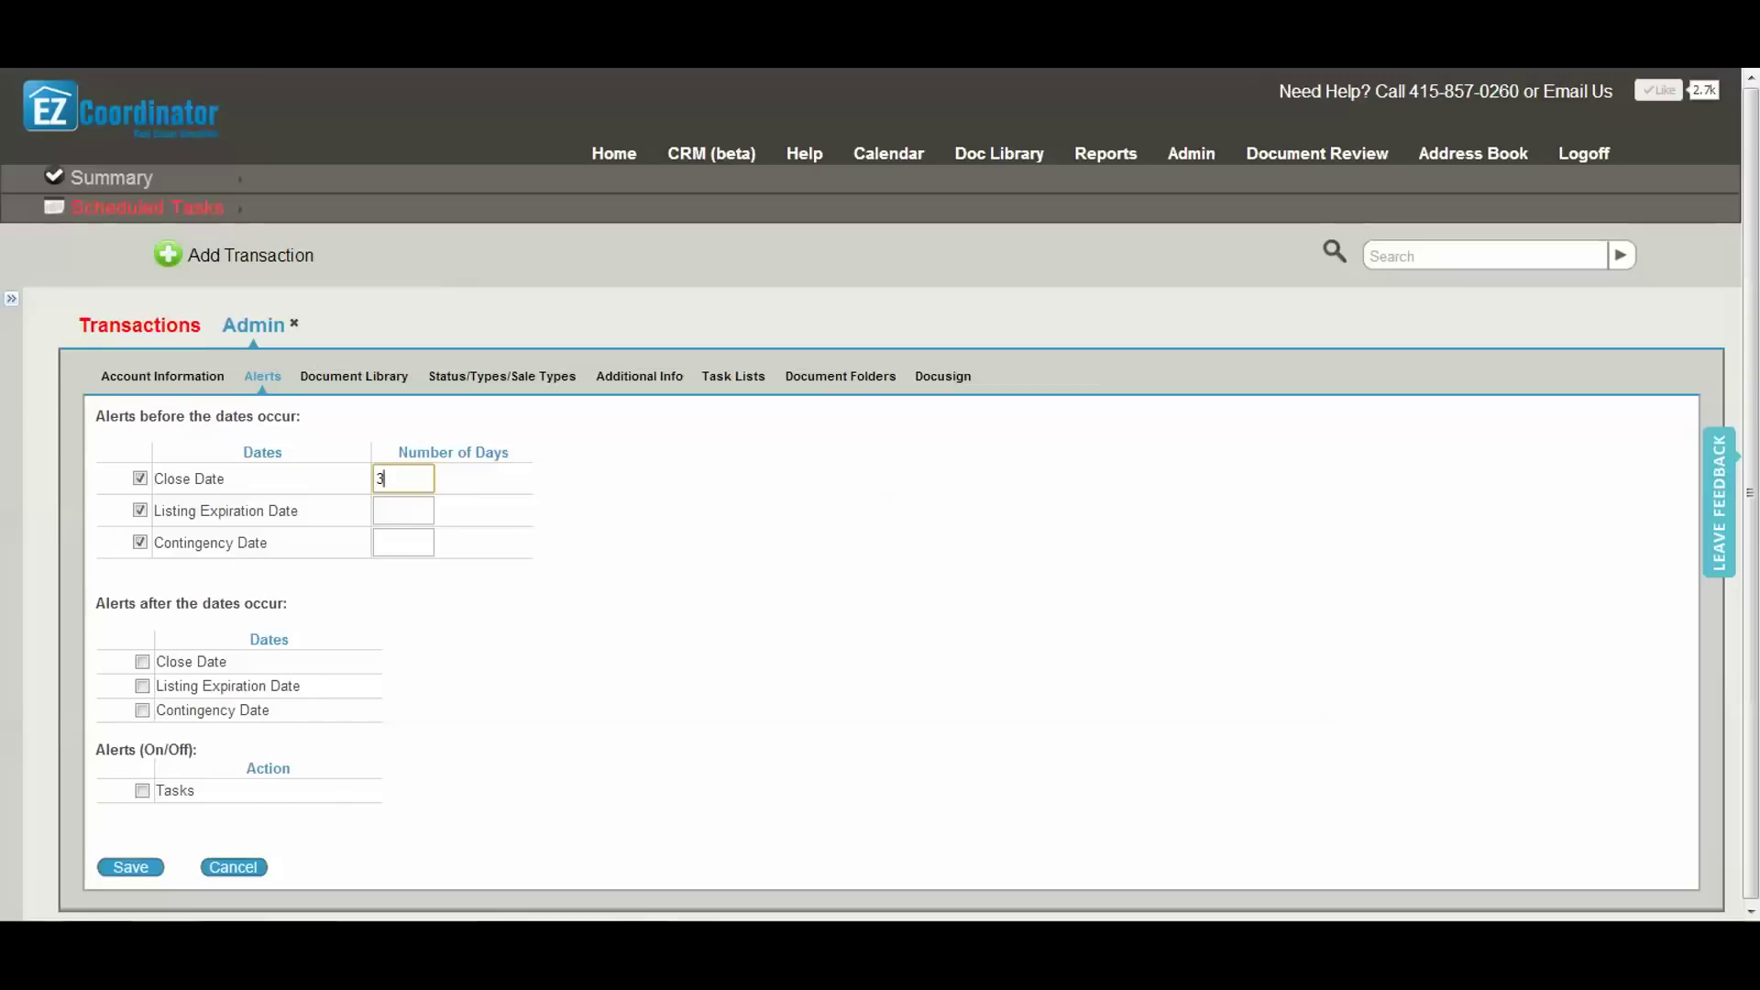
pyautogui.click(403, 511)
pyautogui.write('3')
pyautogui.click(402, 543)
pyautogui.write('3')
# - Enable alerts after the Close Date, Listing Expiration Date and Contingency Date occur, and turn on Tasks alerts
pyautogui.click(142, 661)
pyautogui.click(142, 686)
pyautogui.click(142, 710)
pyautogui.click(143, 790)
# - Create a Referrals folder in the admin document library settings and upload the 1_pdfsam_pa file into it
pyautogui.click(353, 376)
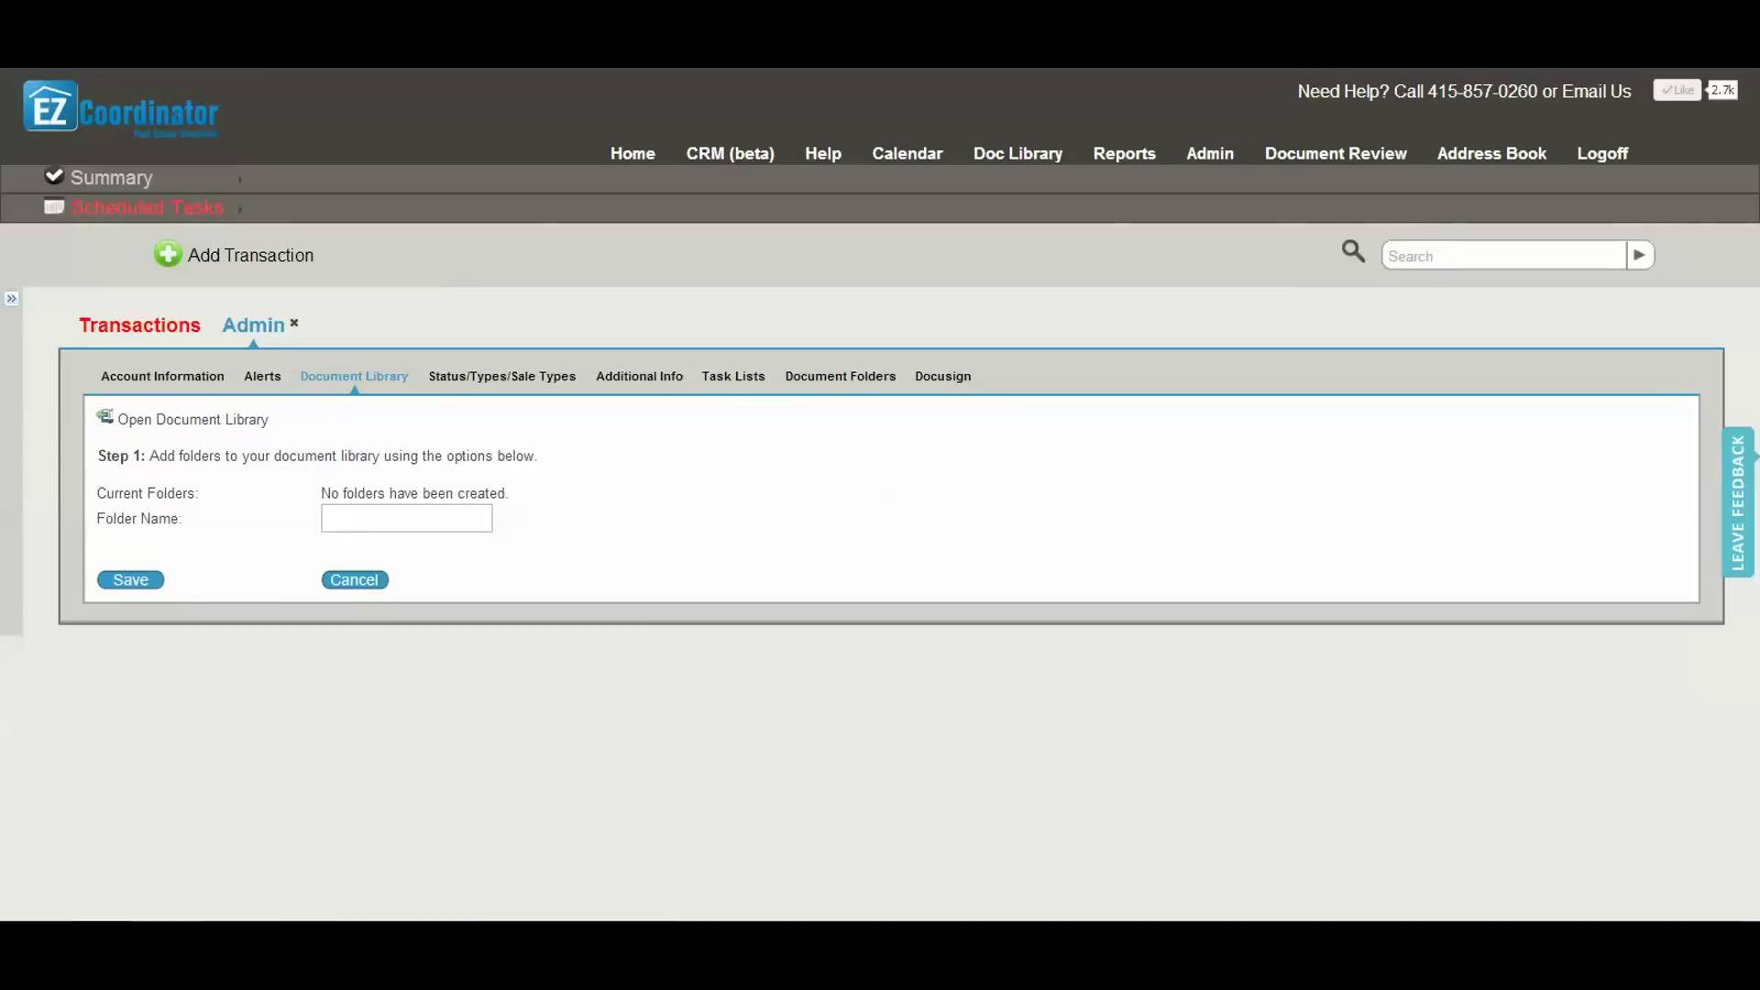
pyautogui.click(407, 518)
pyautogui.write('Referrals')
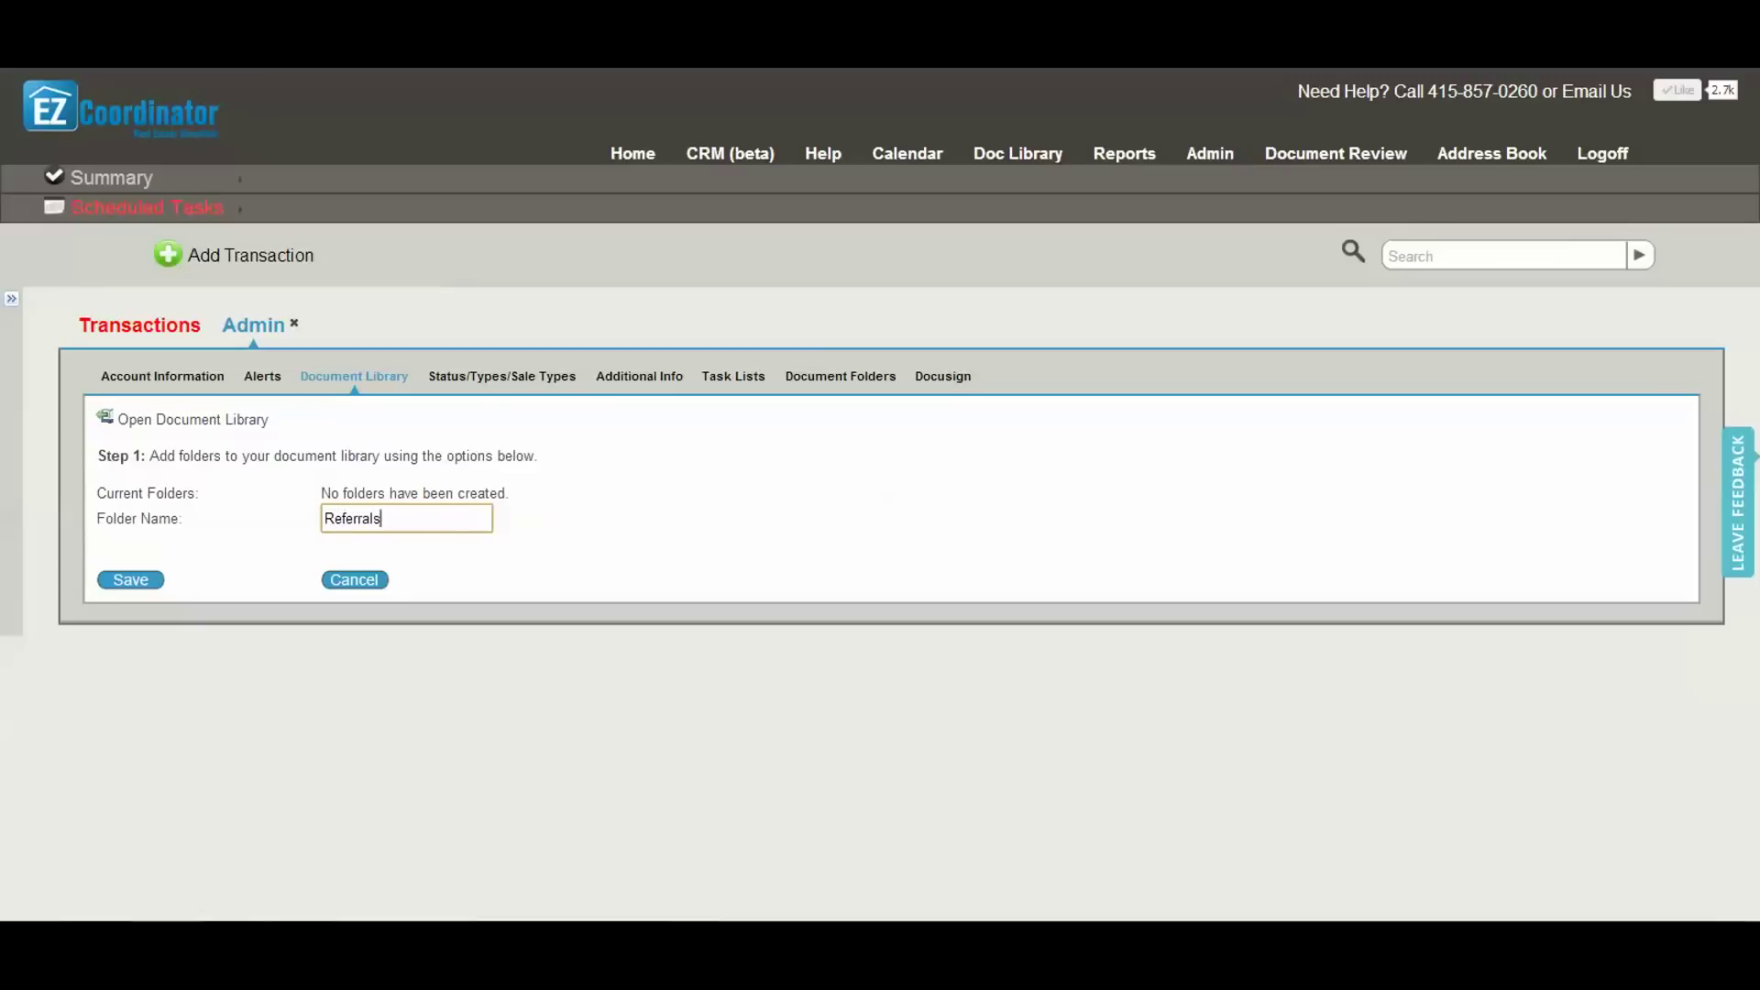
pyautogui.press('Return')
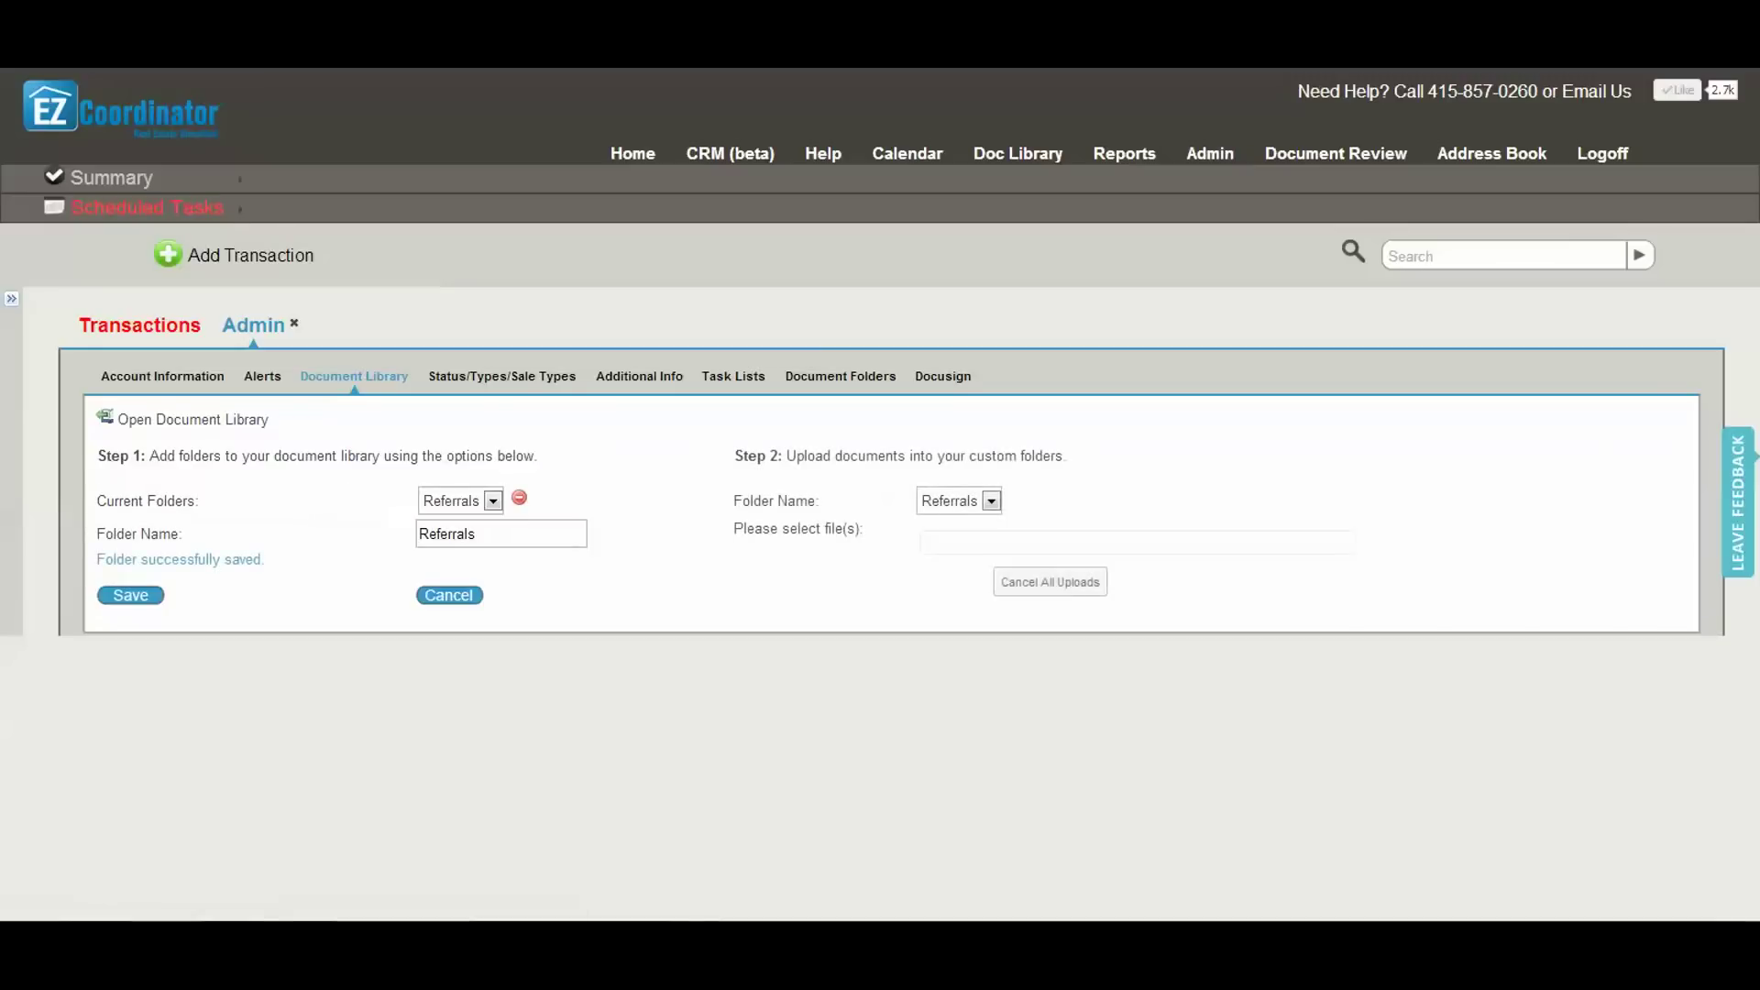
pyautogui.click(949, 581)
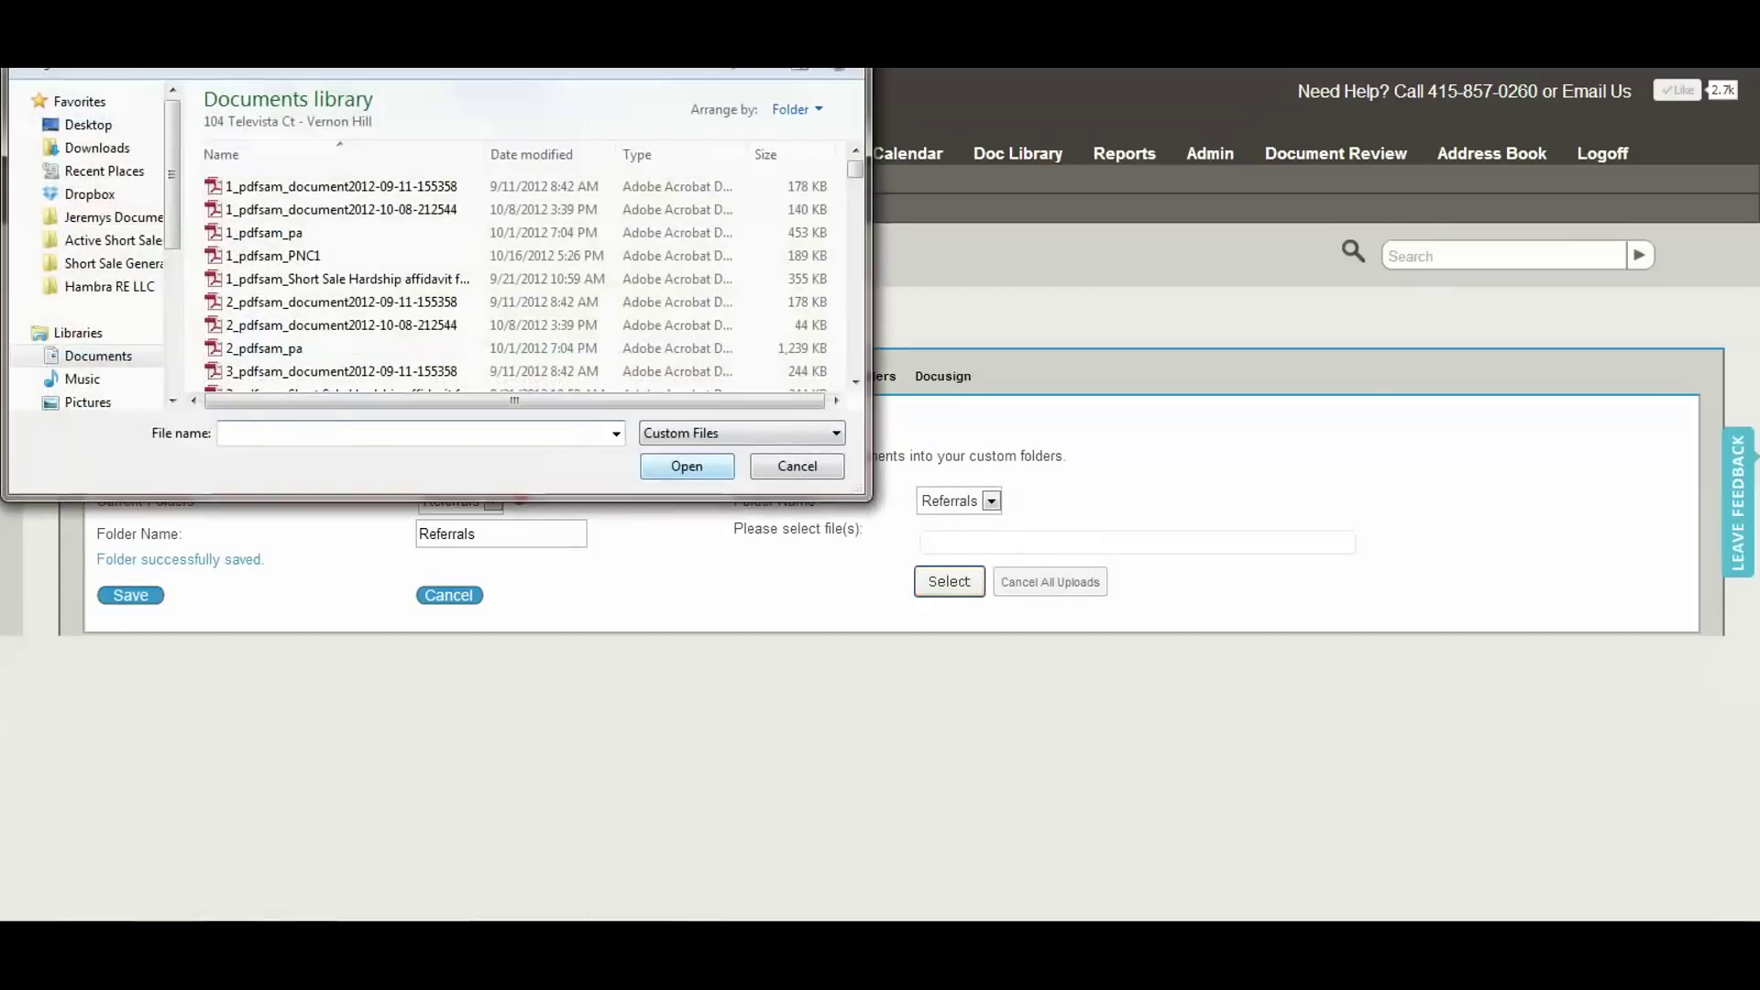
pyautogui.doubleClick(264, 232)
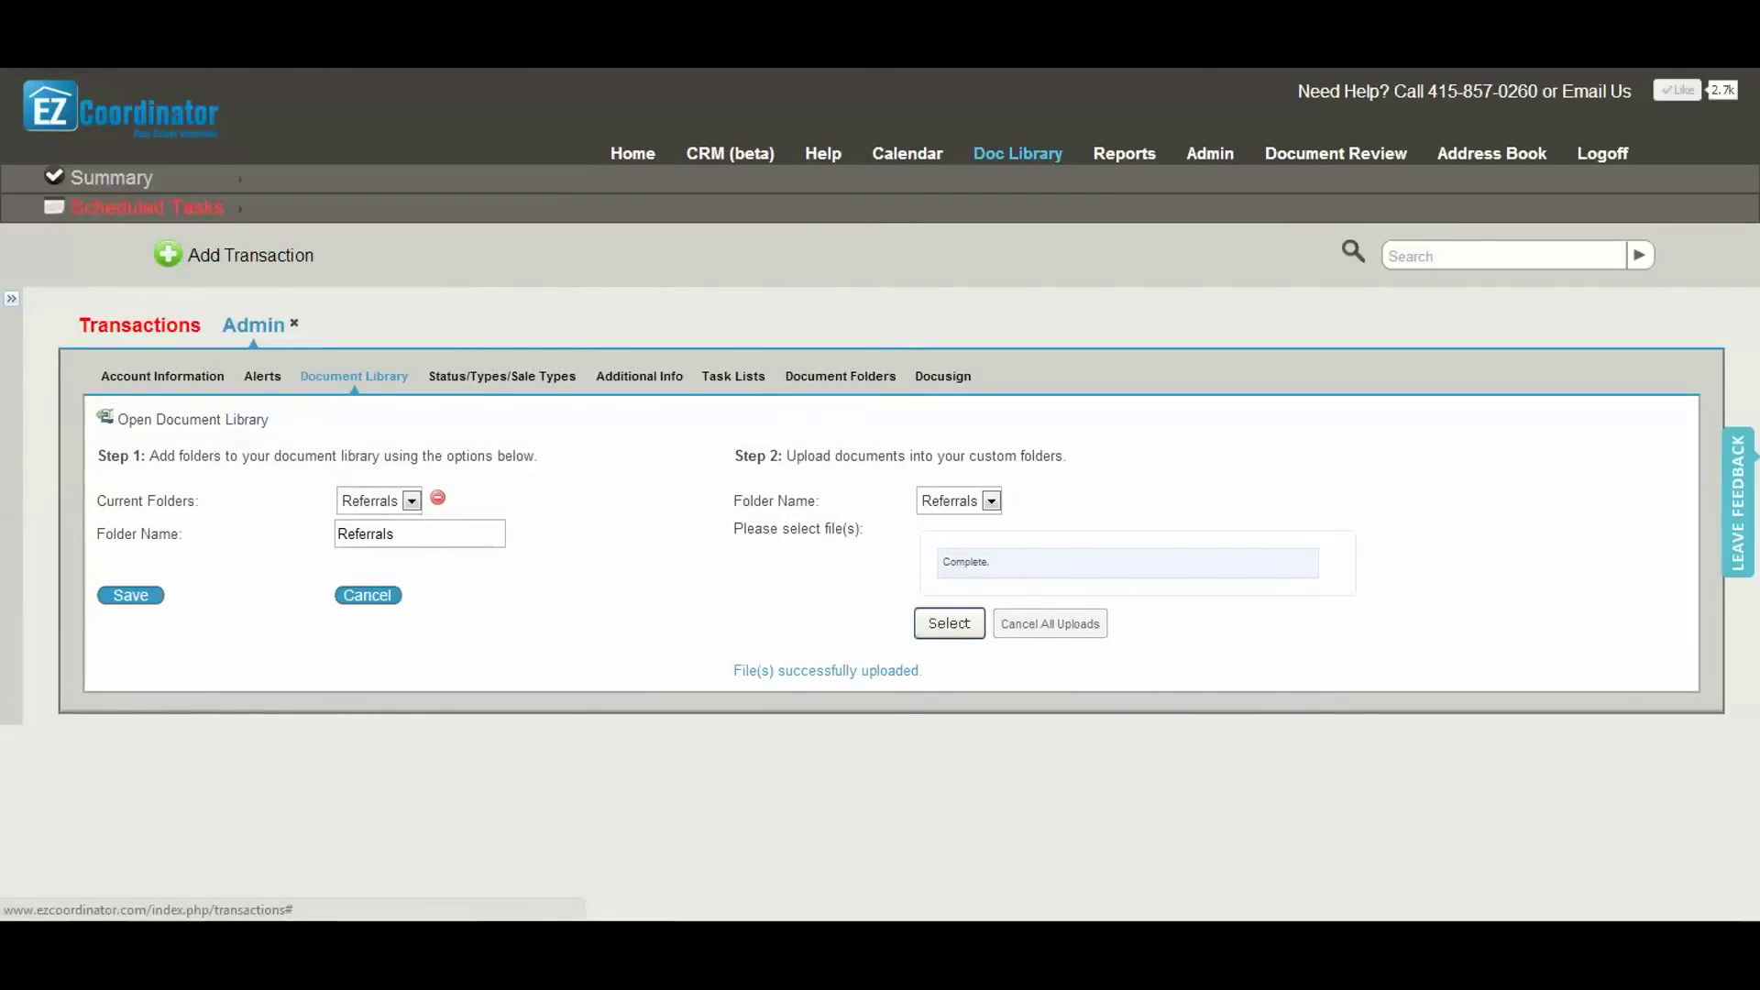
# - Review the transactions offered for copying 1_pdfsam_pa.pdf from the Document Library, and cancel the copy
pyautogui.click(1018, 153)
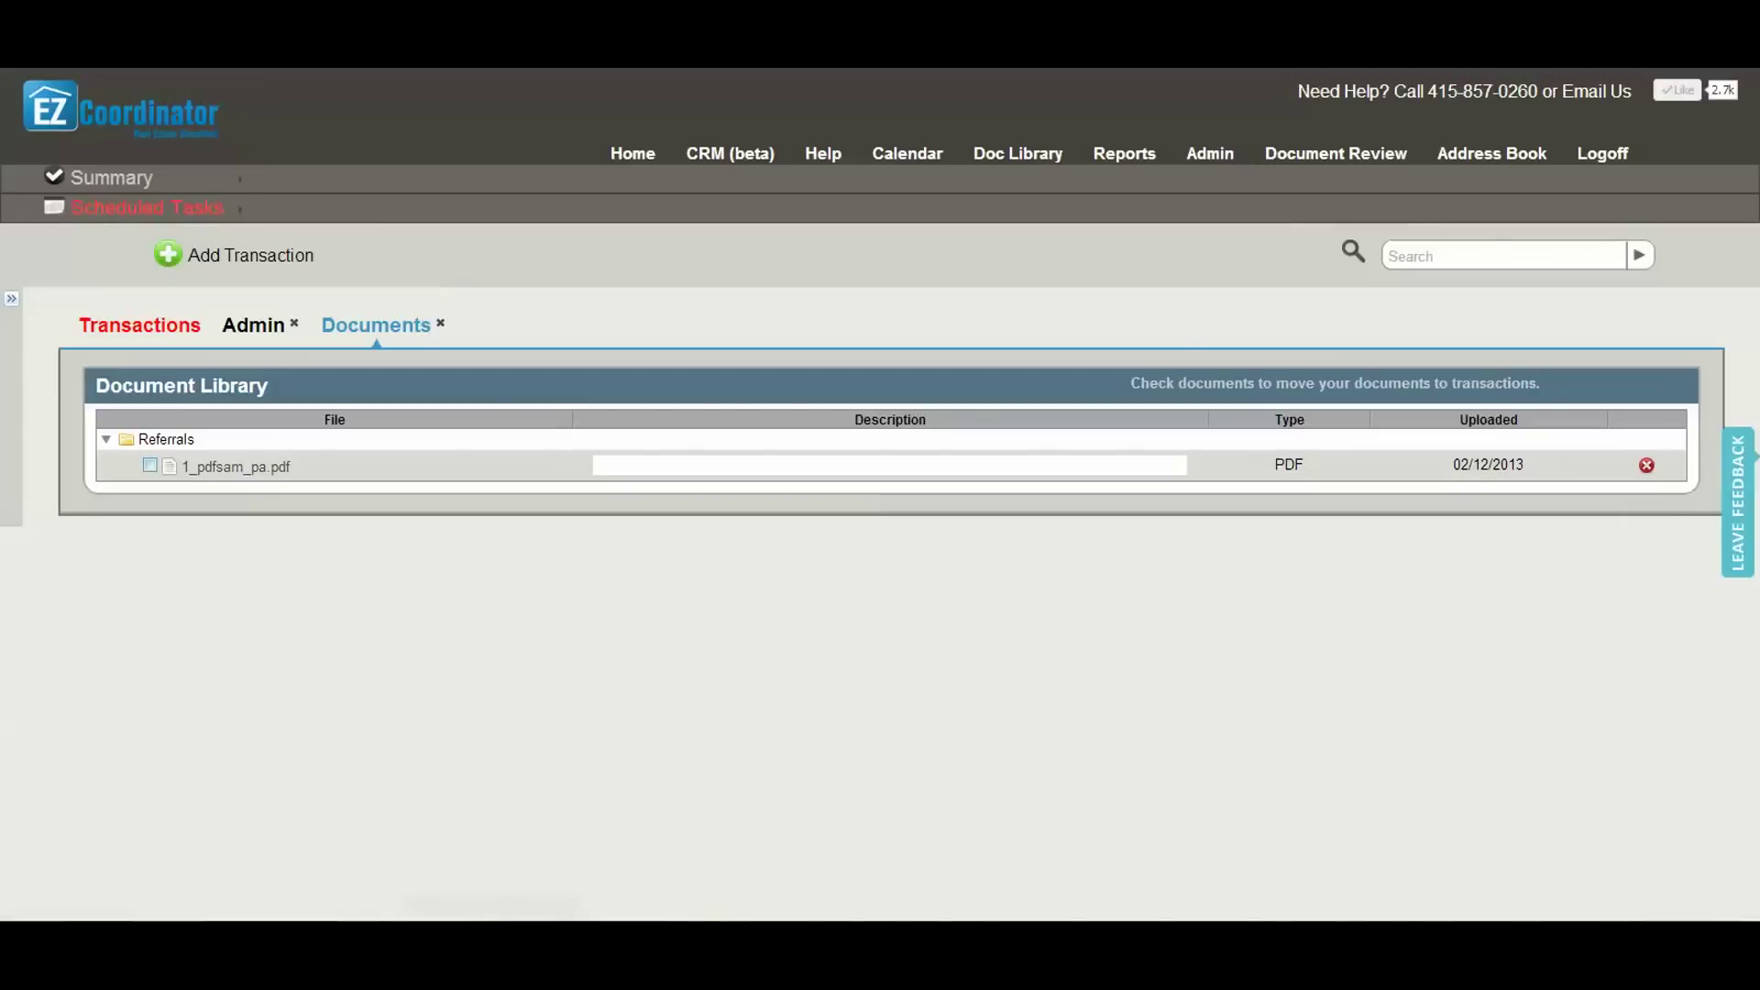
pyautogui.click(150, 465)
pyautogui.click(1205, 386)
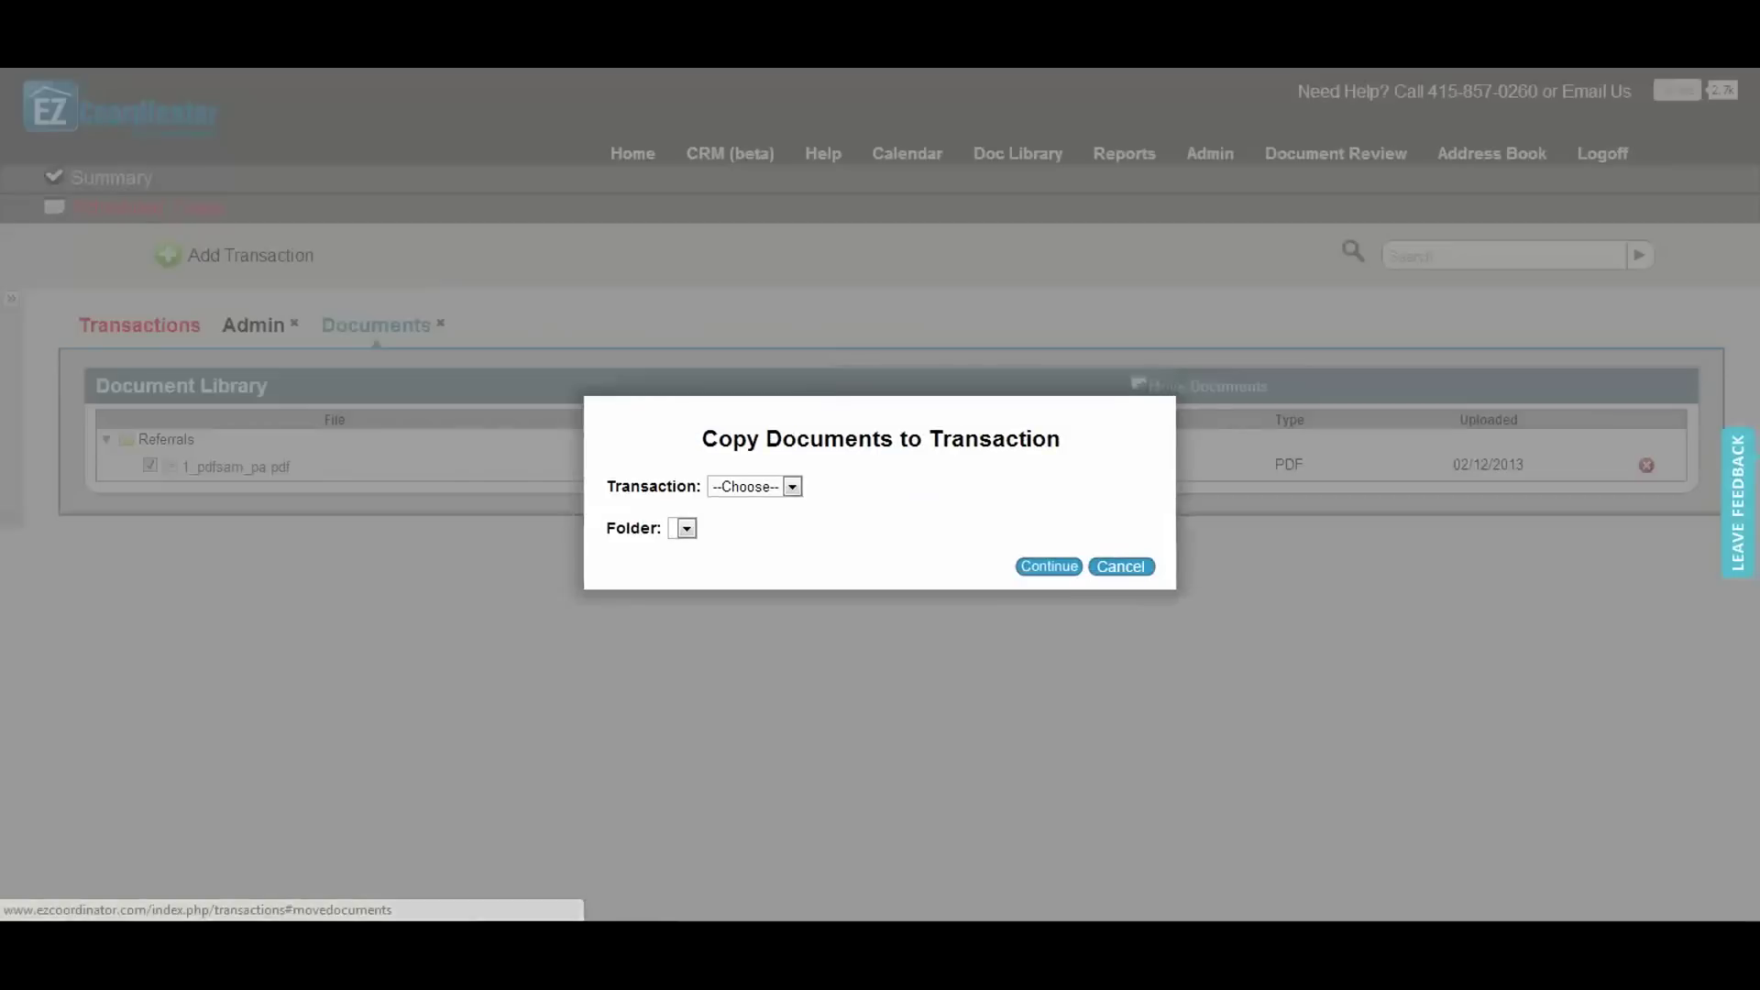
pyautogui.click(773, 486)
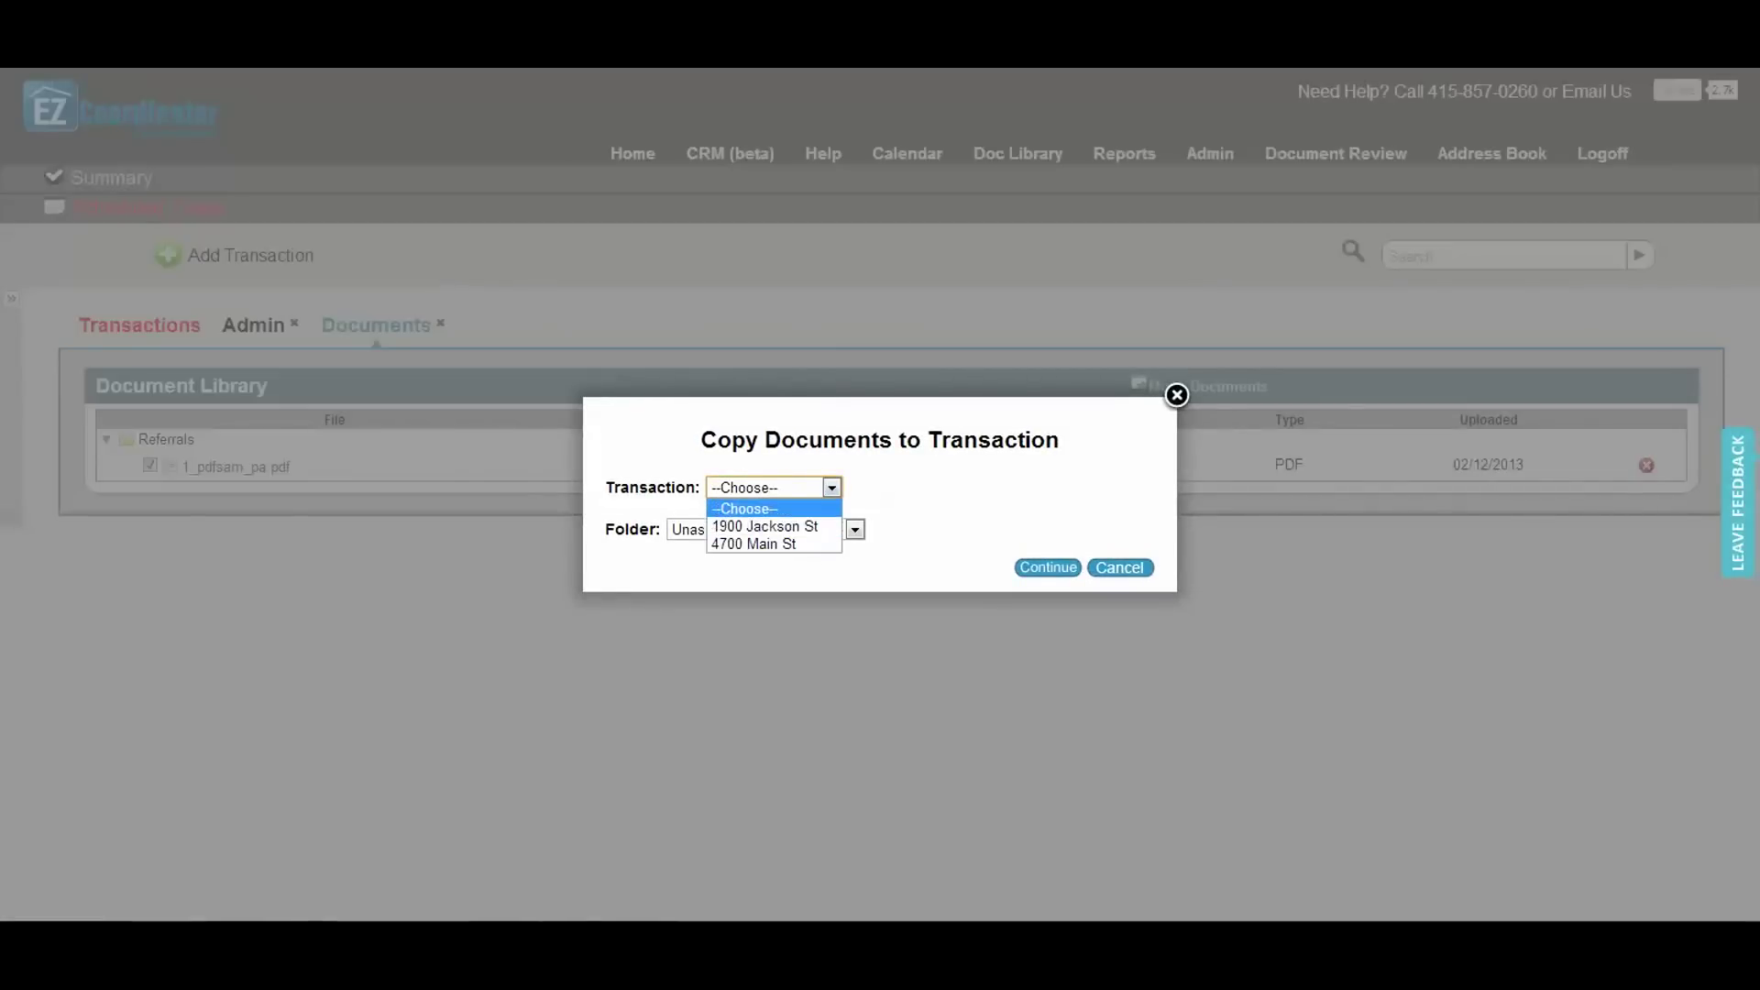
pyautogui.click(773, 487)
pyautogui.click(1119, 568)
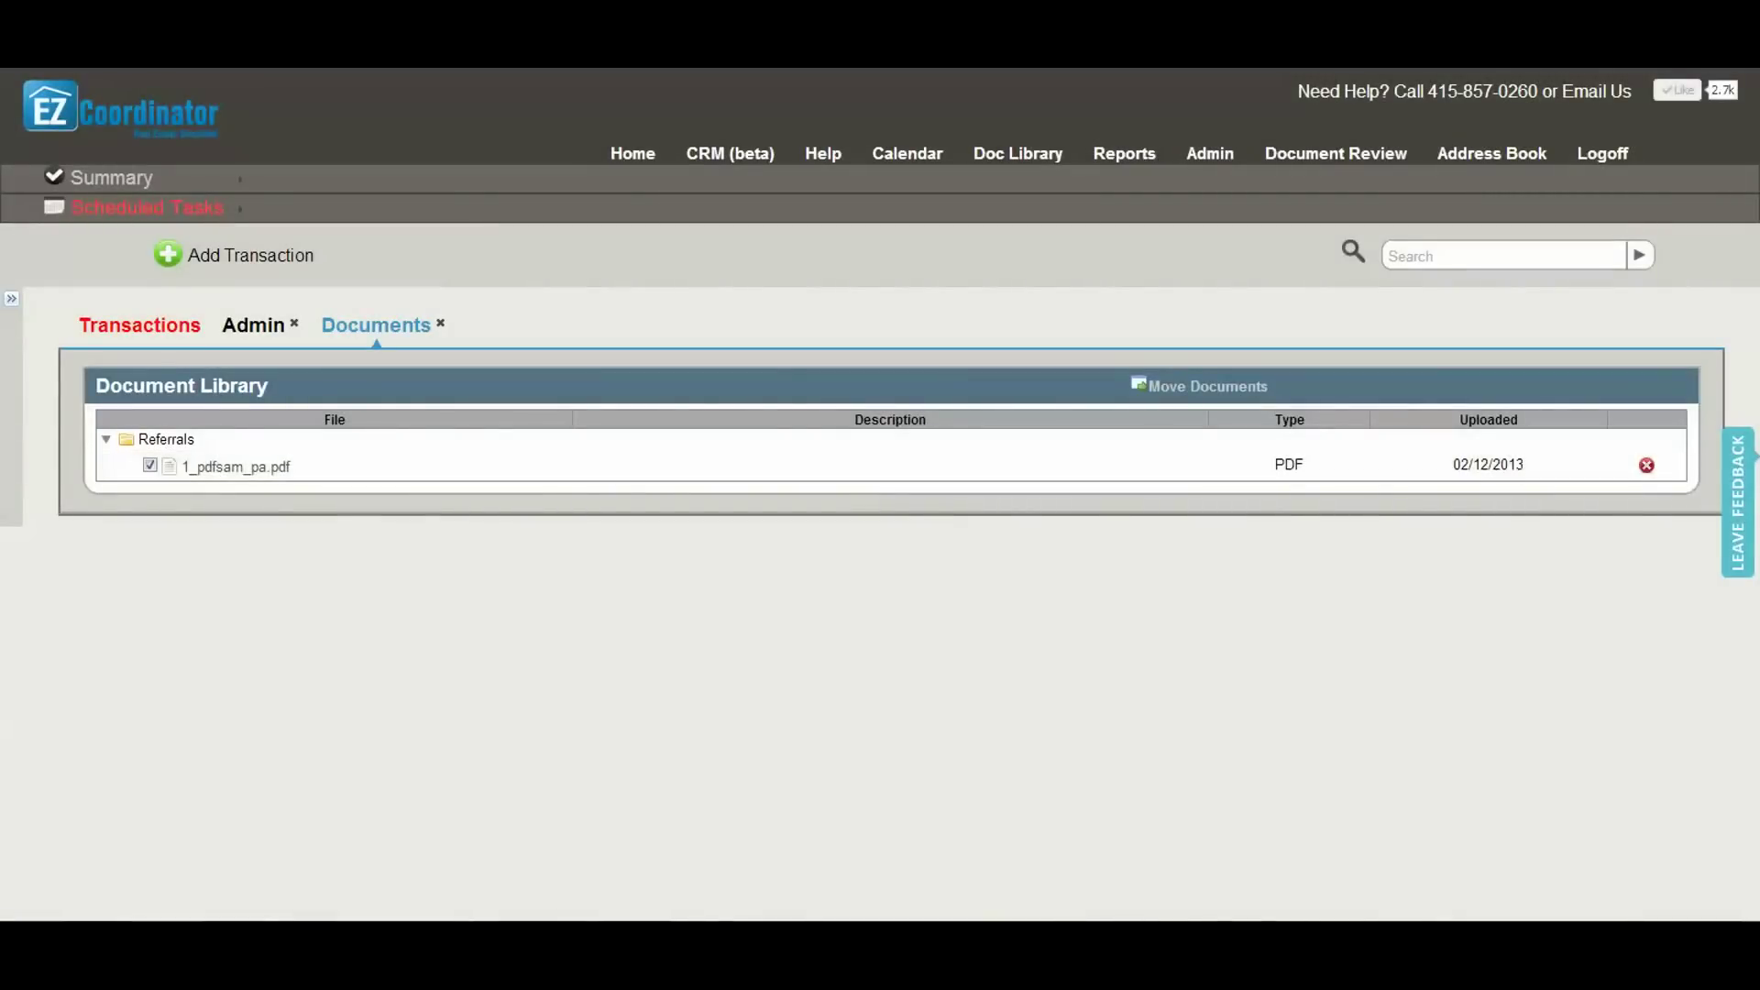
# - In the admin settings, turn off all five Rental statuses and the TIC and Mobile Home property types
pyautogui.click(253, 325)
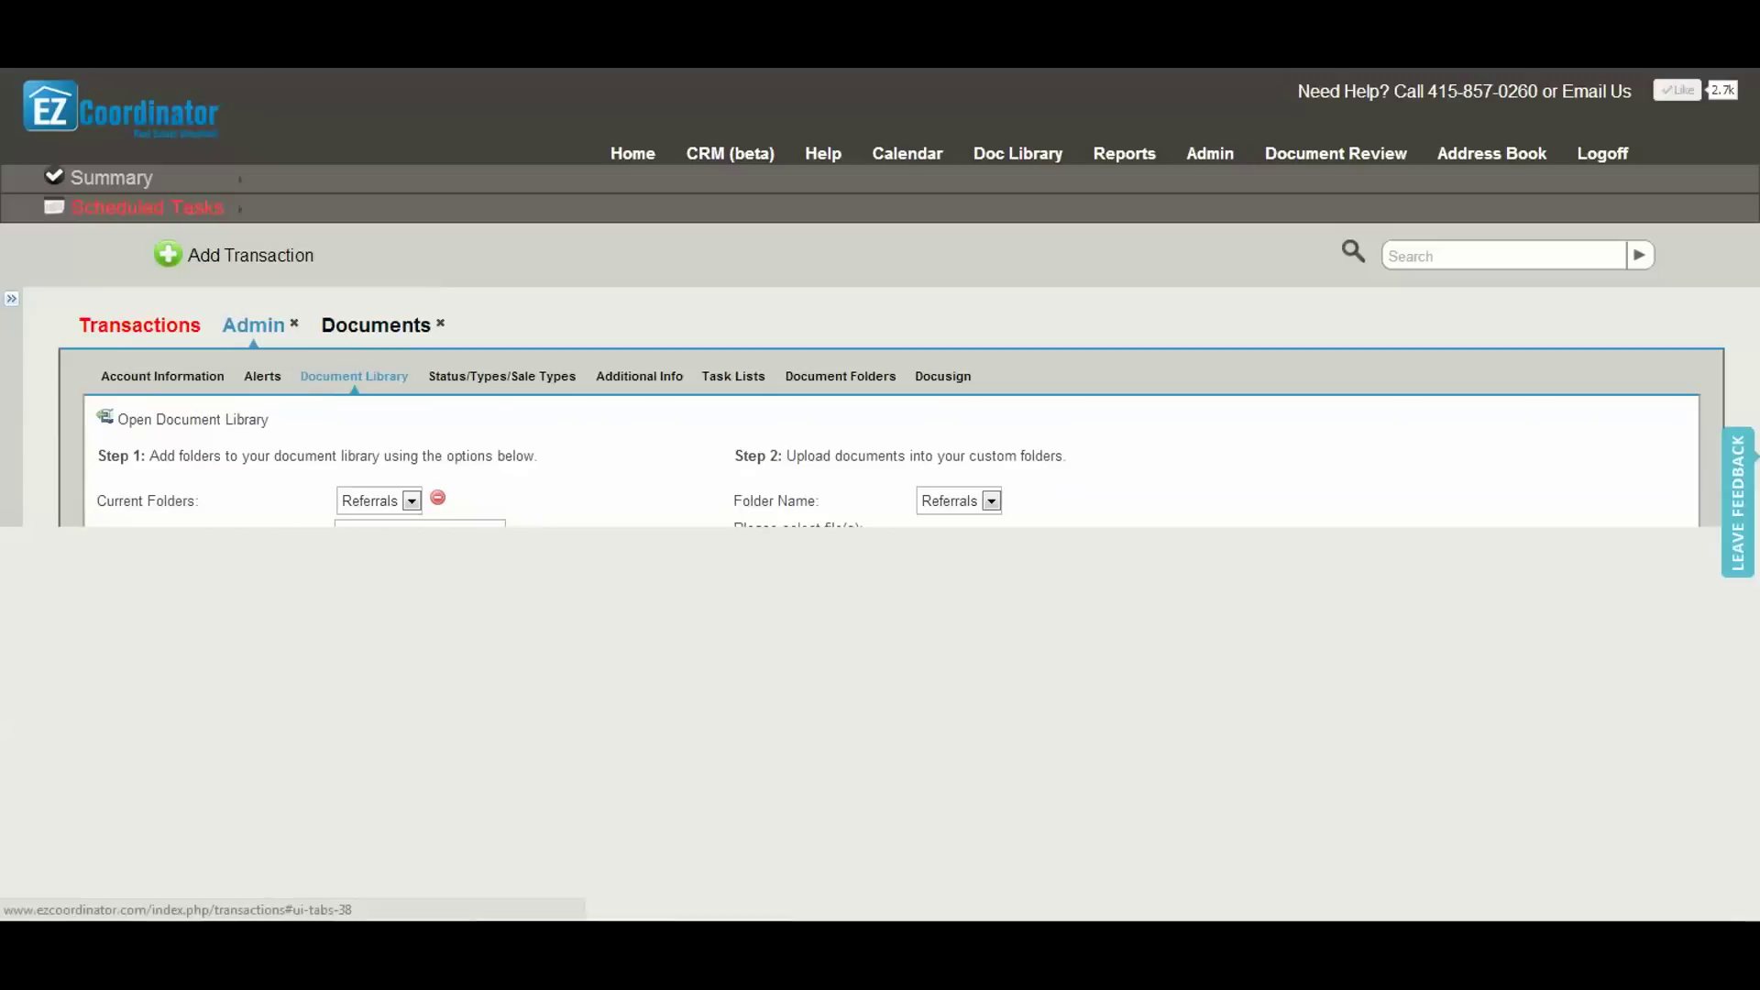
pyautogui.click(501, 376)
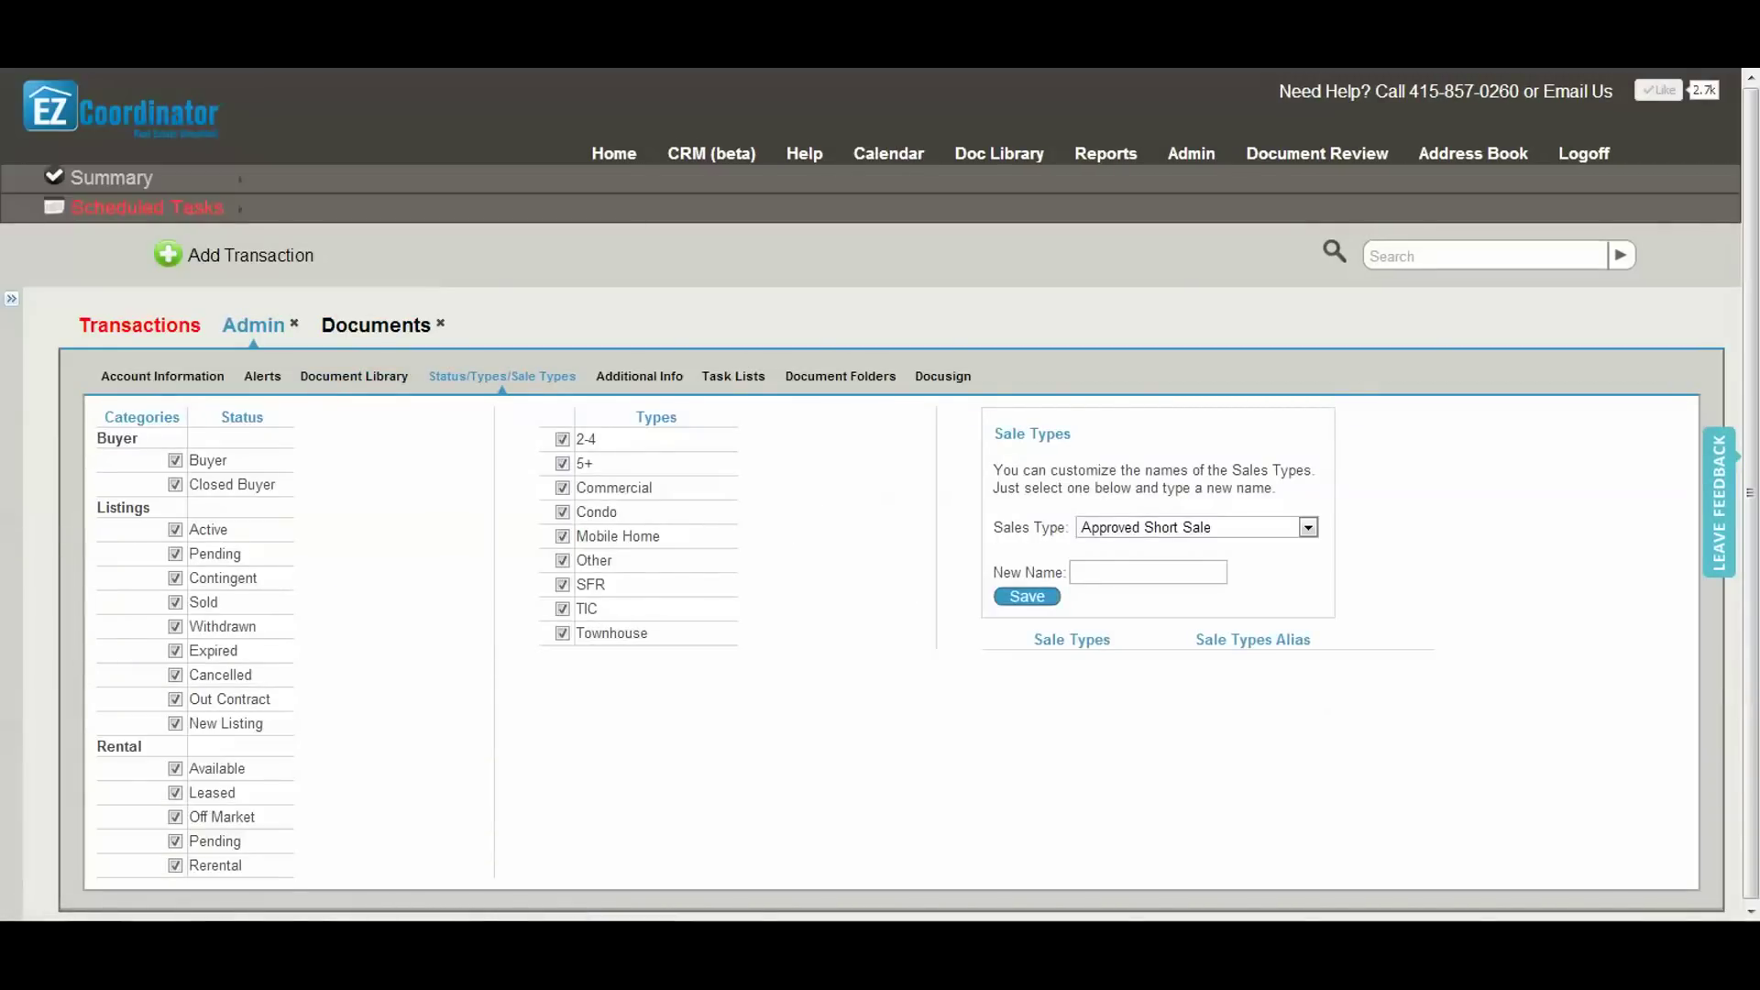
pyautogui.click(175, 865)
pyautogui.click(175, 841)
pyautogui.click(175, 817)
pyautogui.click(176, 792)
pyautogui.click(175, 792)
pyautogui.click(175, 768)
pyautogui.click(562, 609)
pyautogui.click(562, 535)
# - Give Sale Type 1 (customize in admin) the new name REO and save it
pyautogui.click(1307, 527)
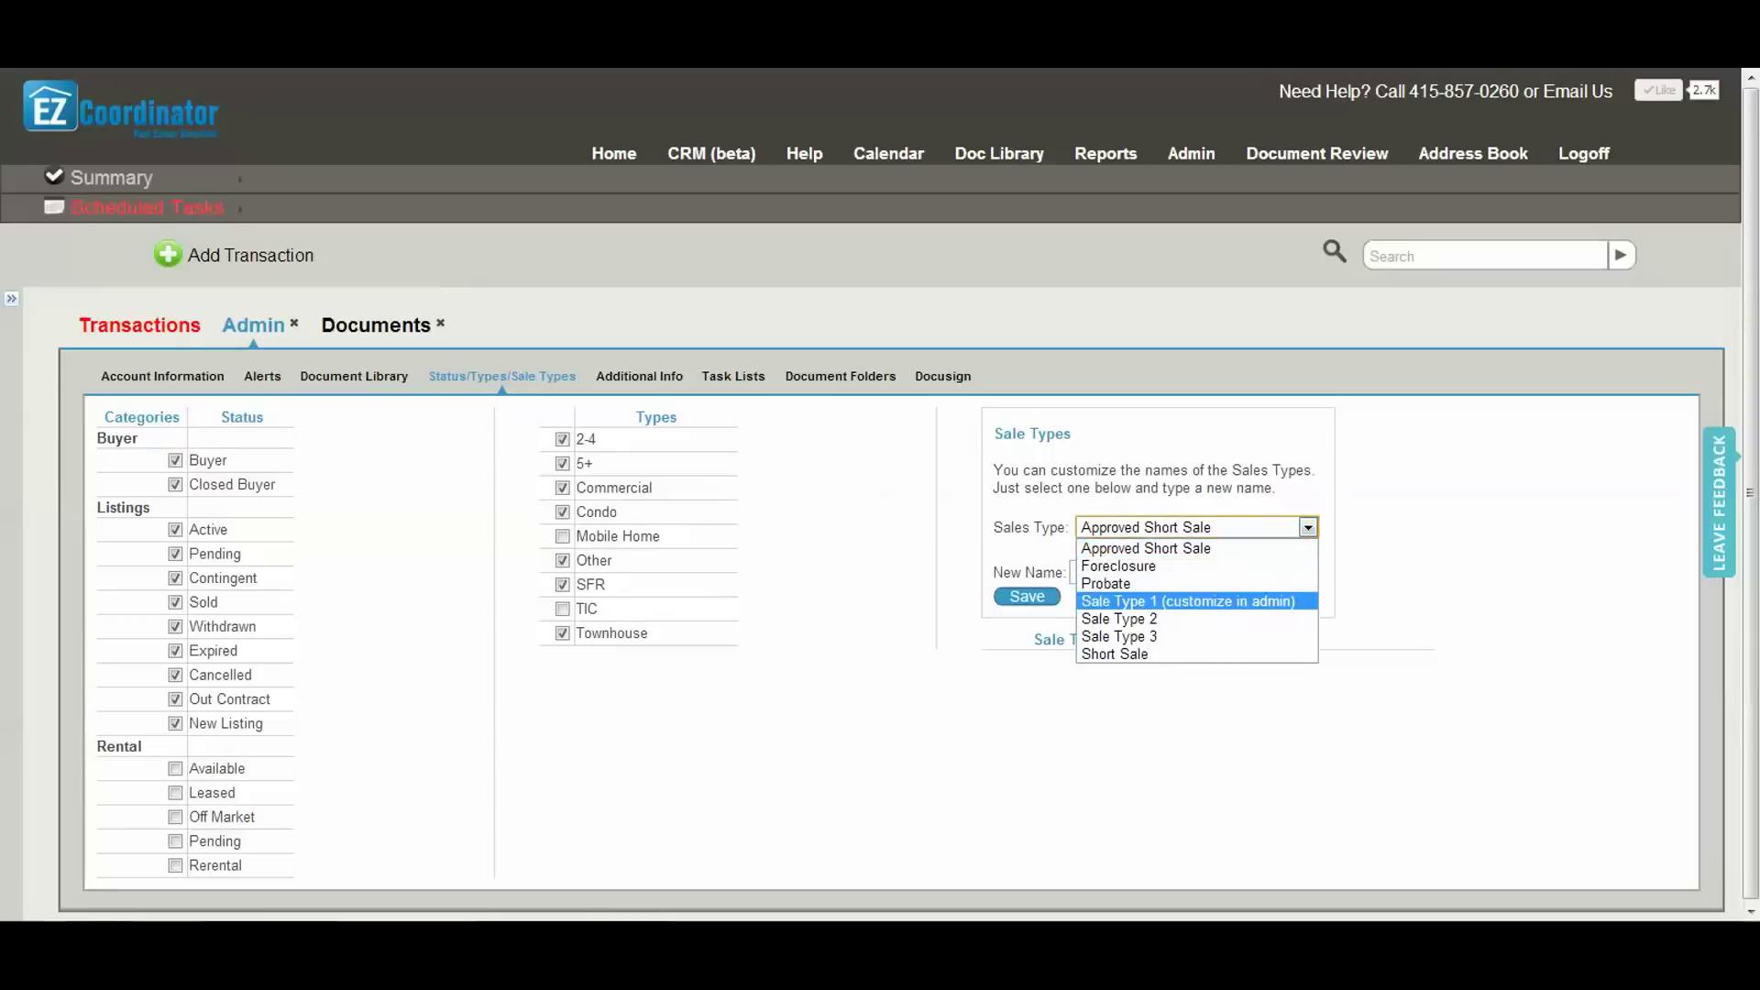
pyautogui.click(1187, 601)
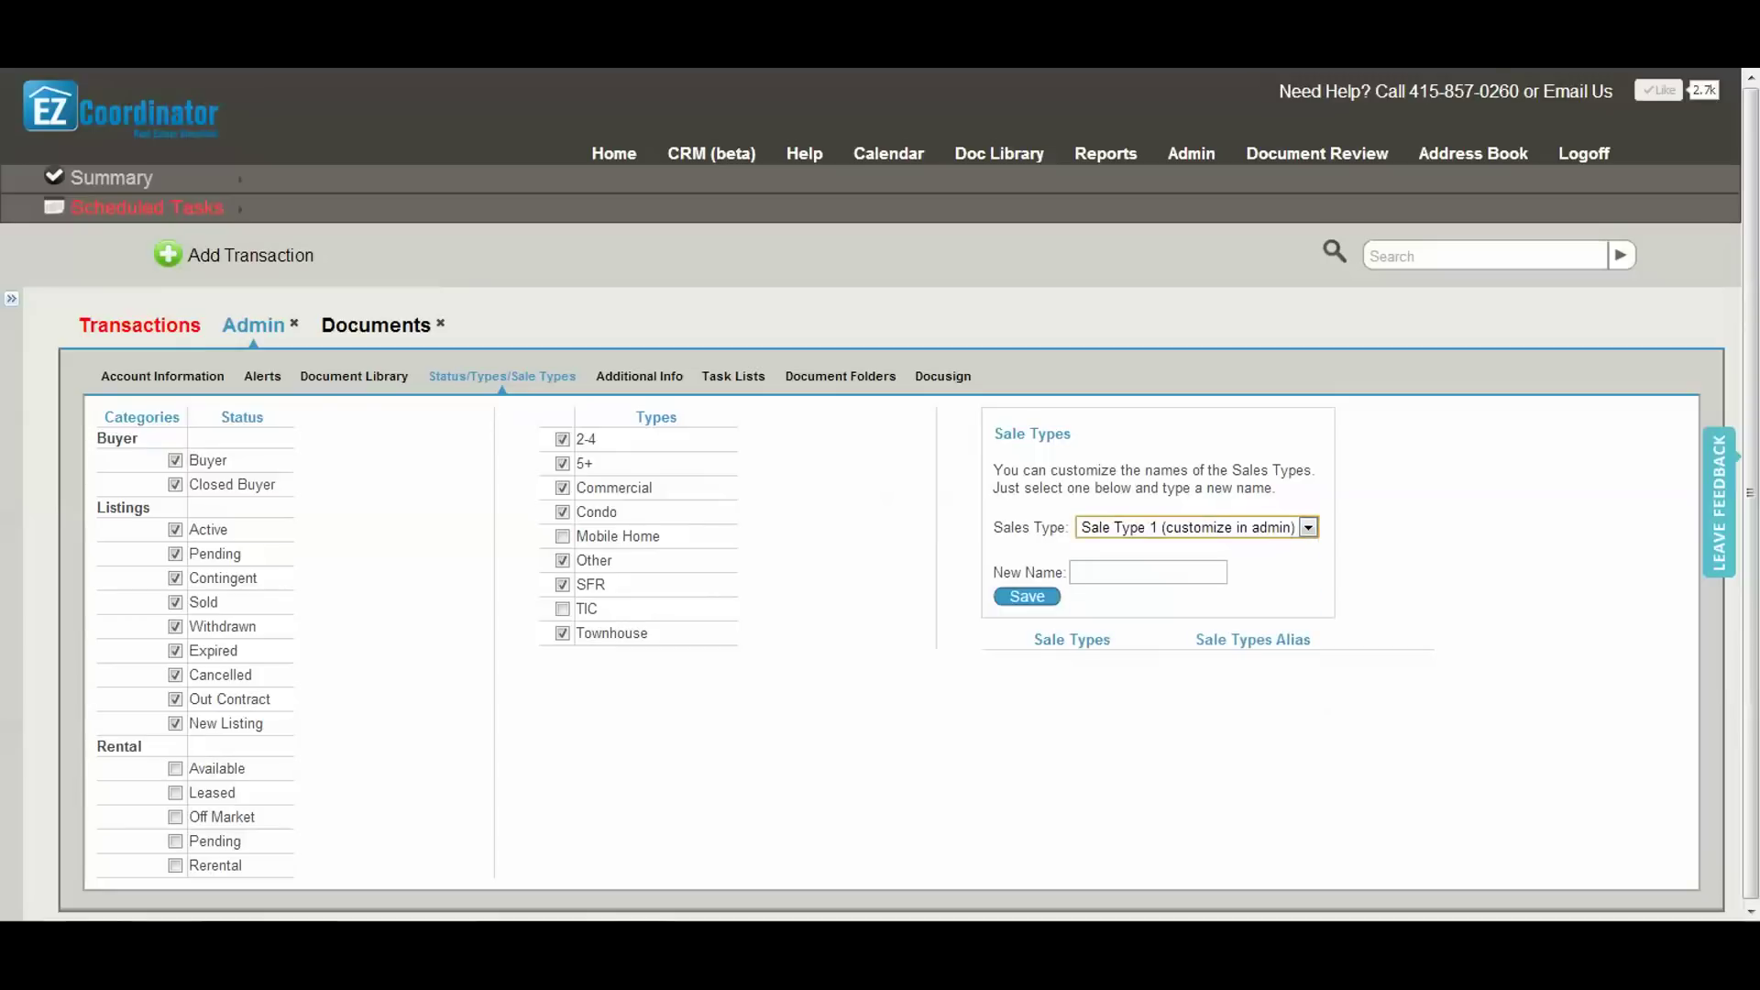
pyautogui.click(1147, 572)
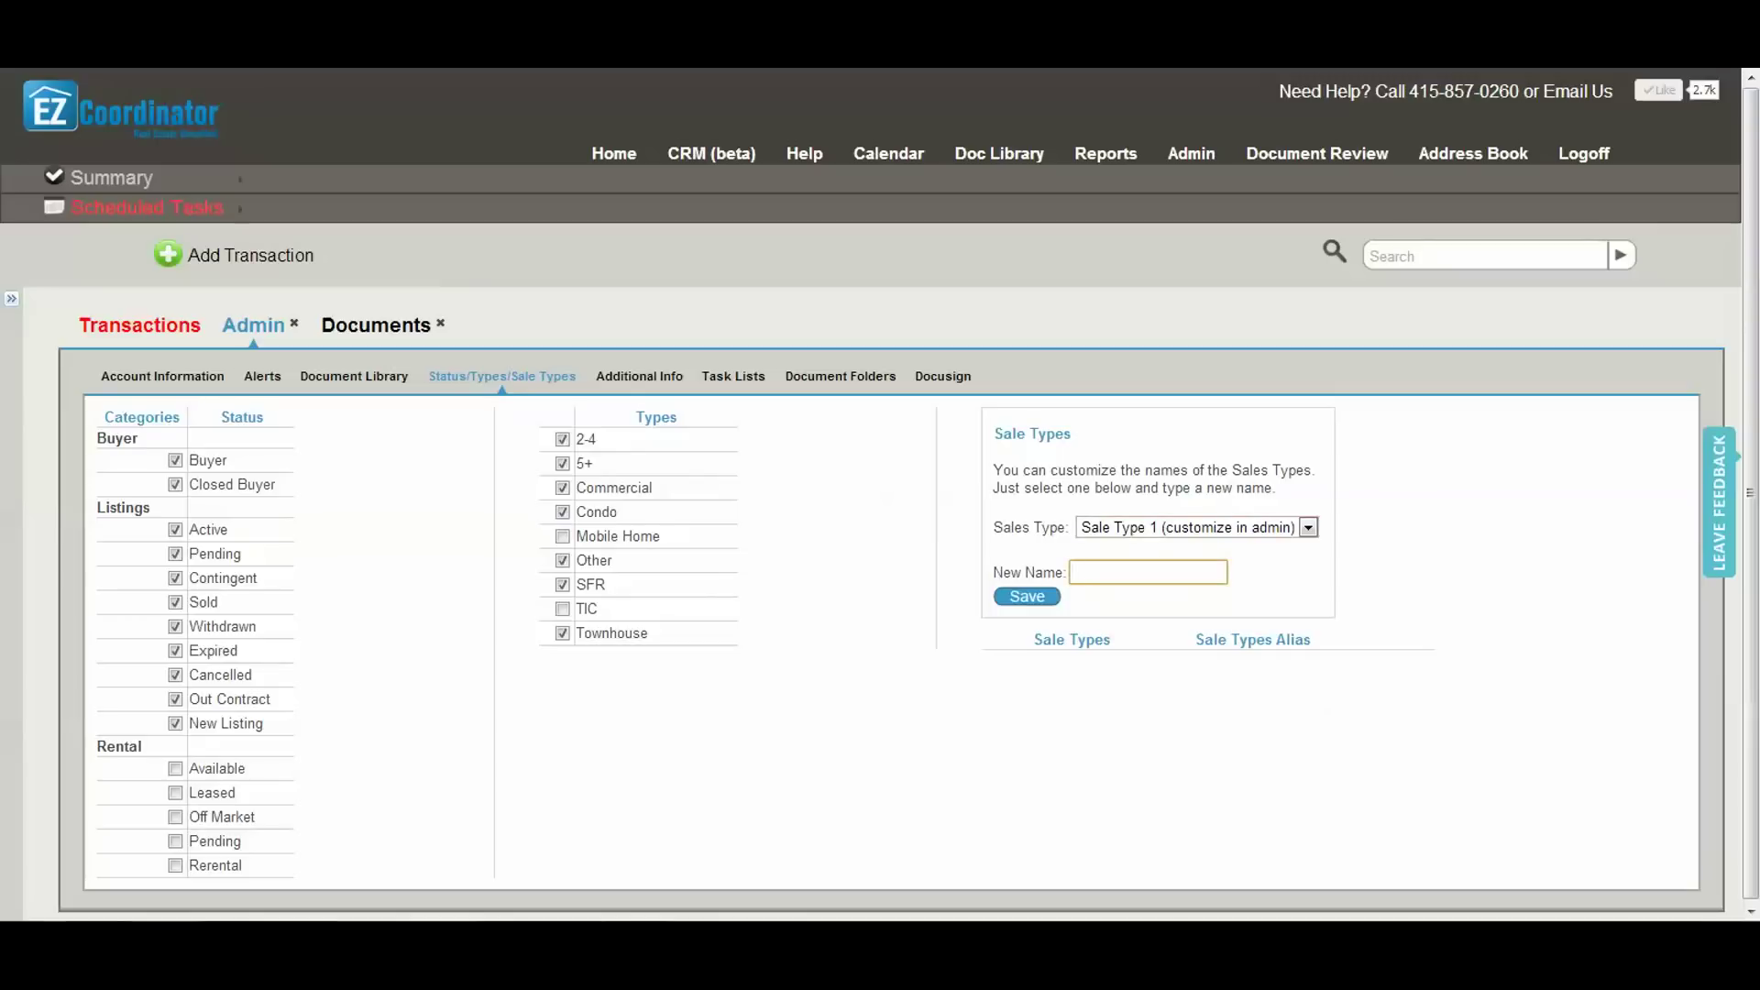
pyautogui.write('REO')
pyautogui.click(1025, 596)
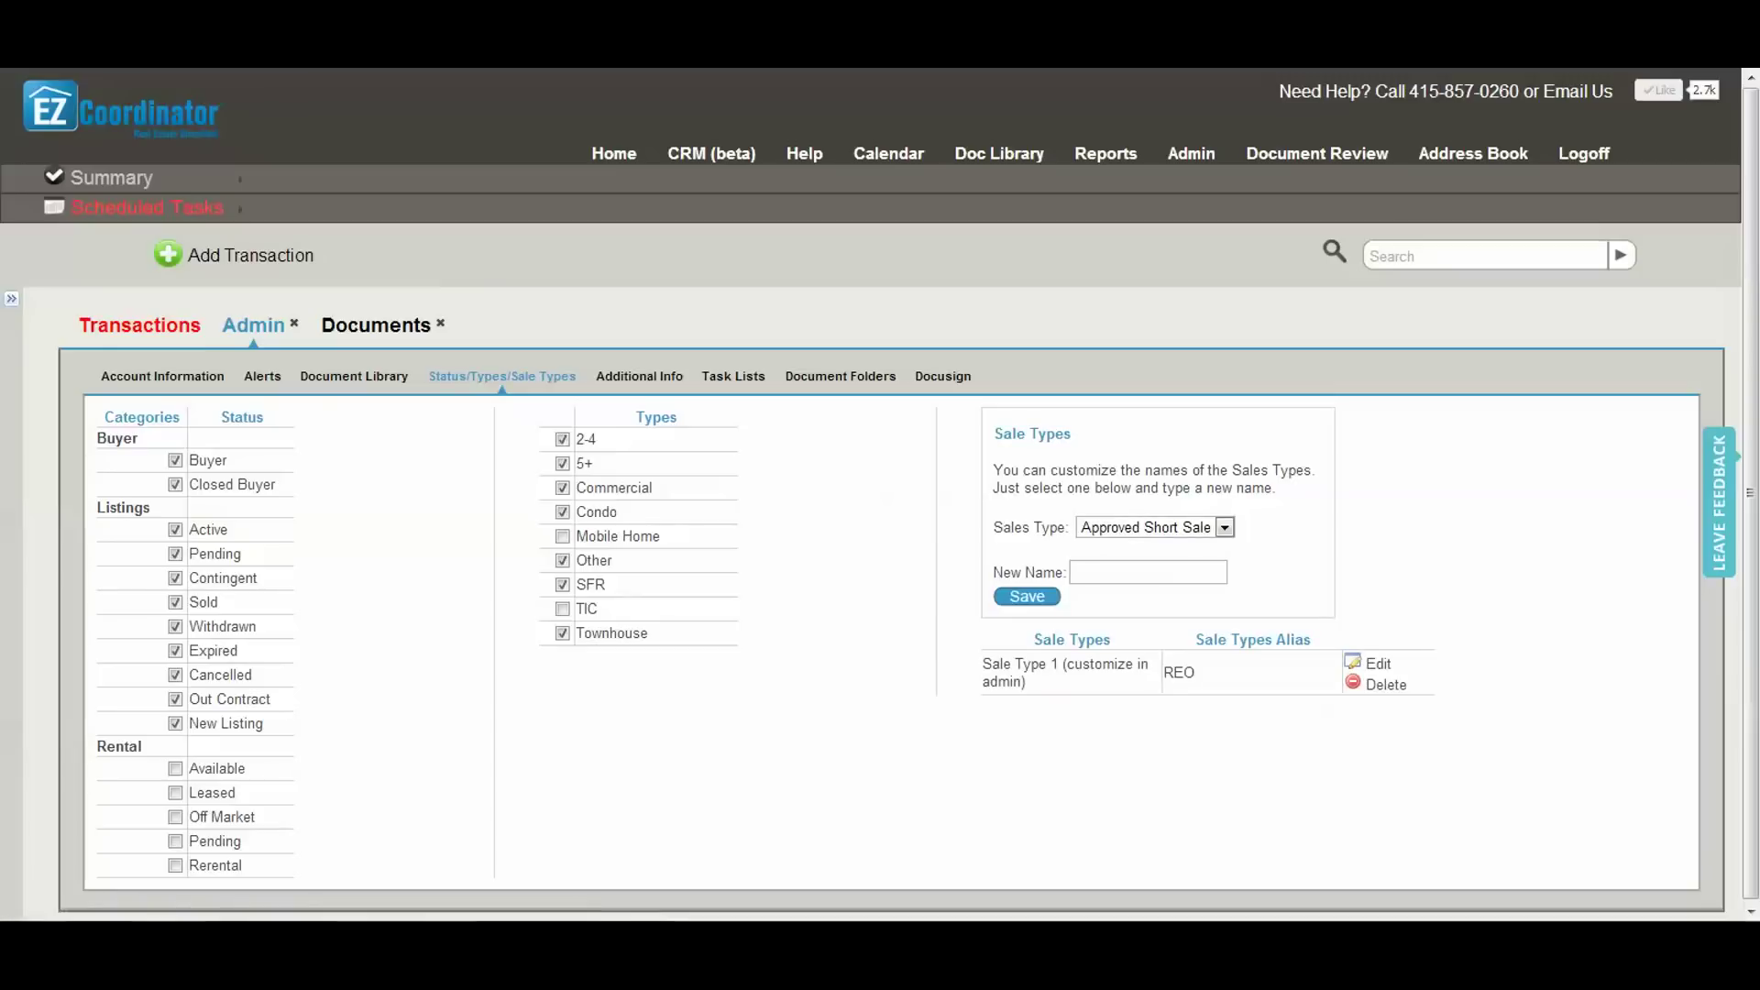
# - Add an additional info field named Bank Info with type Text in the Short Sales category
pyautogui.click(639, 376)
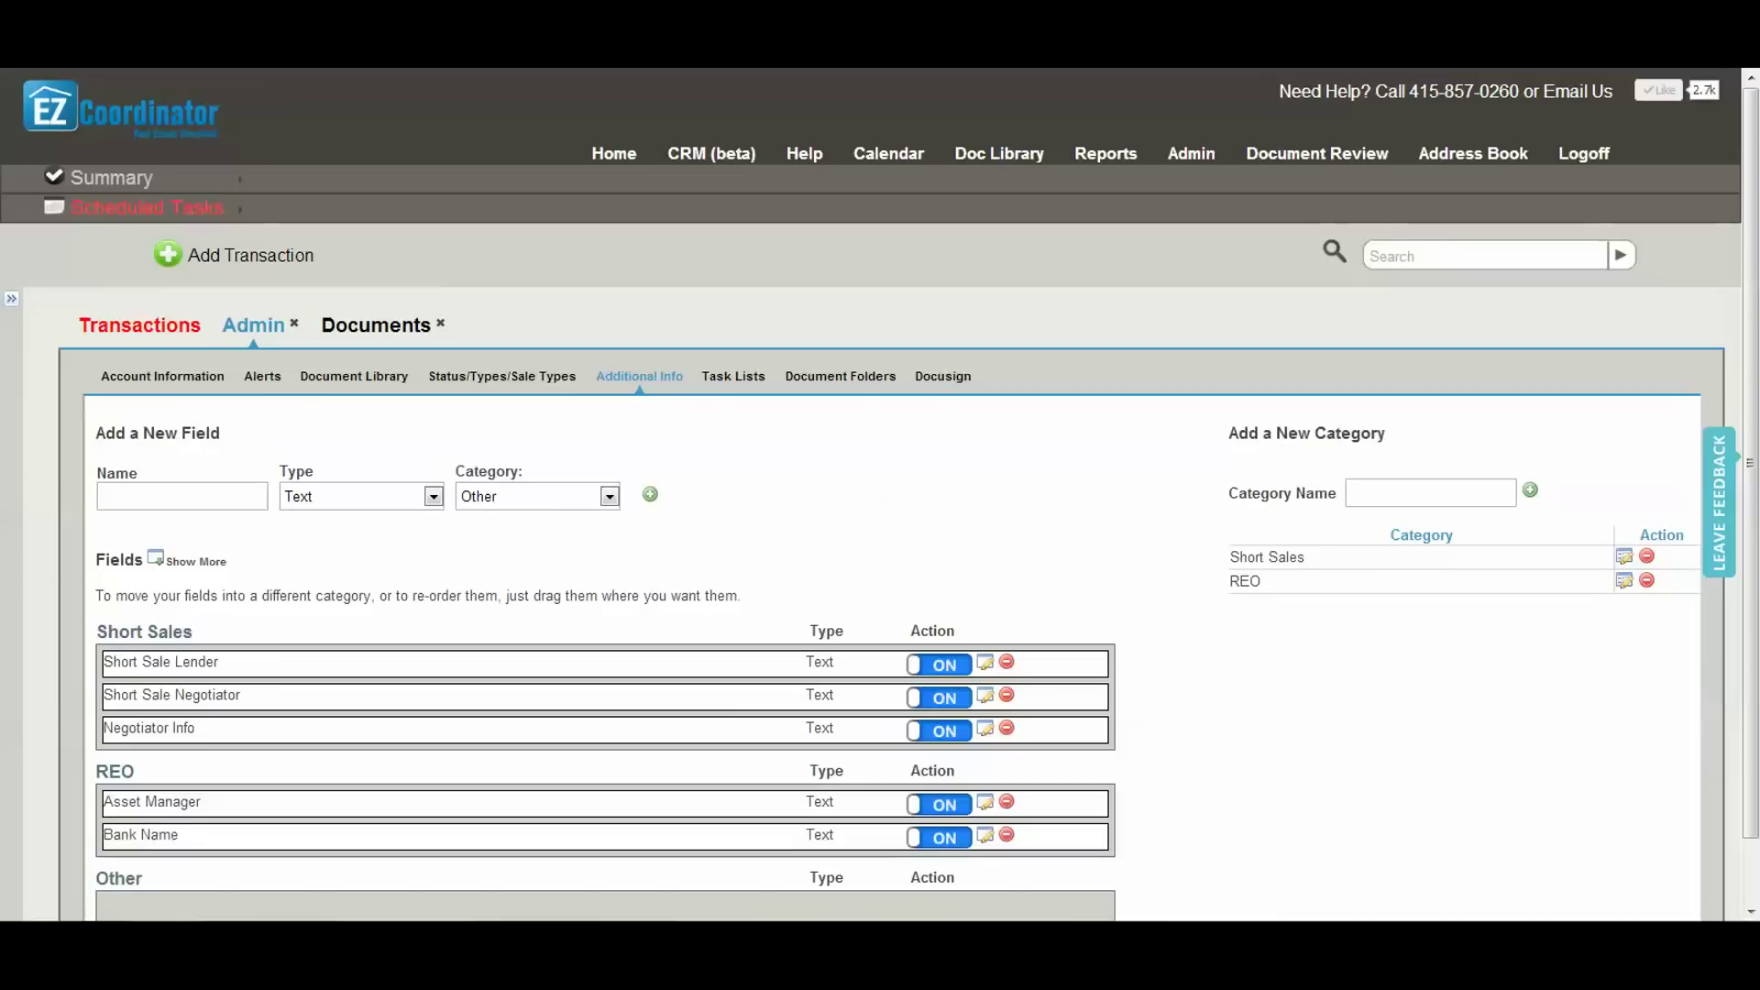
pyautogui.scroll(-2, 880, 497)
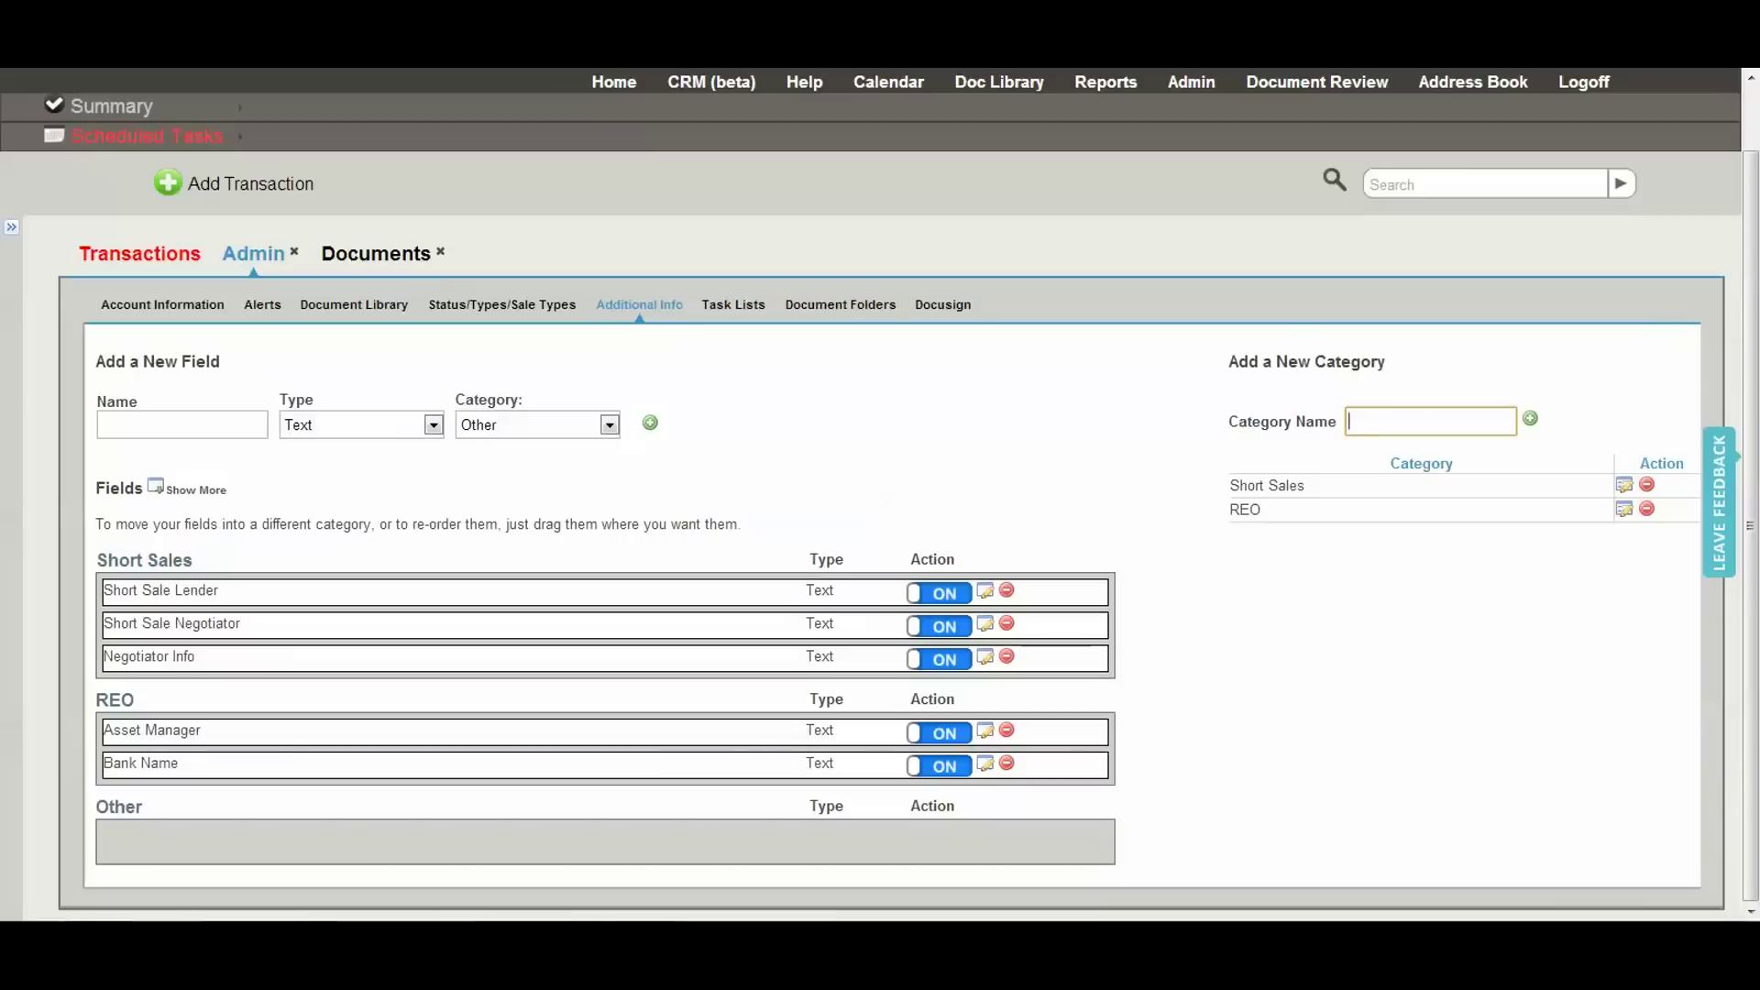
pyautogui.click(182, 424)
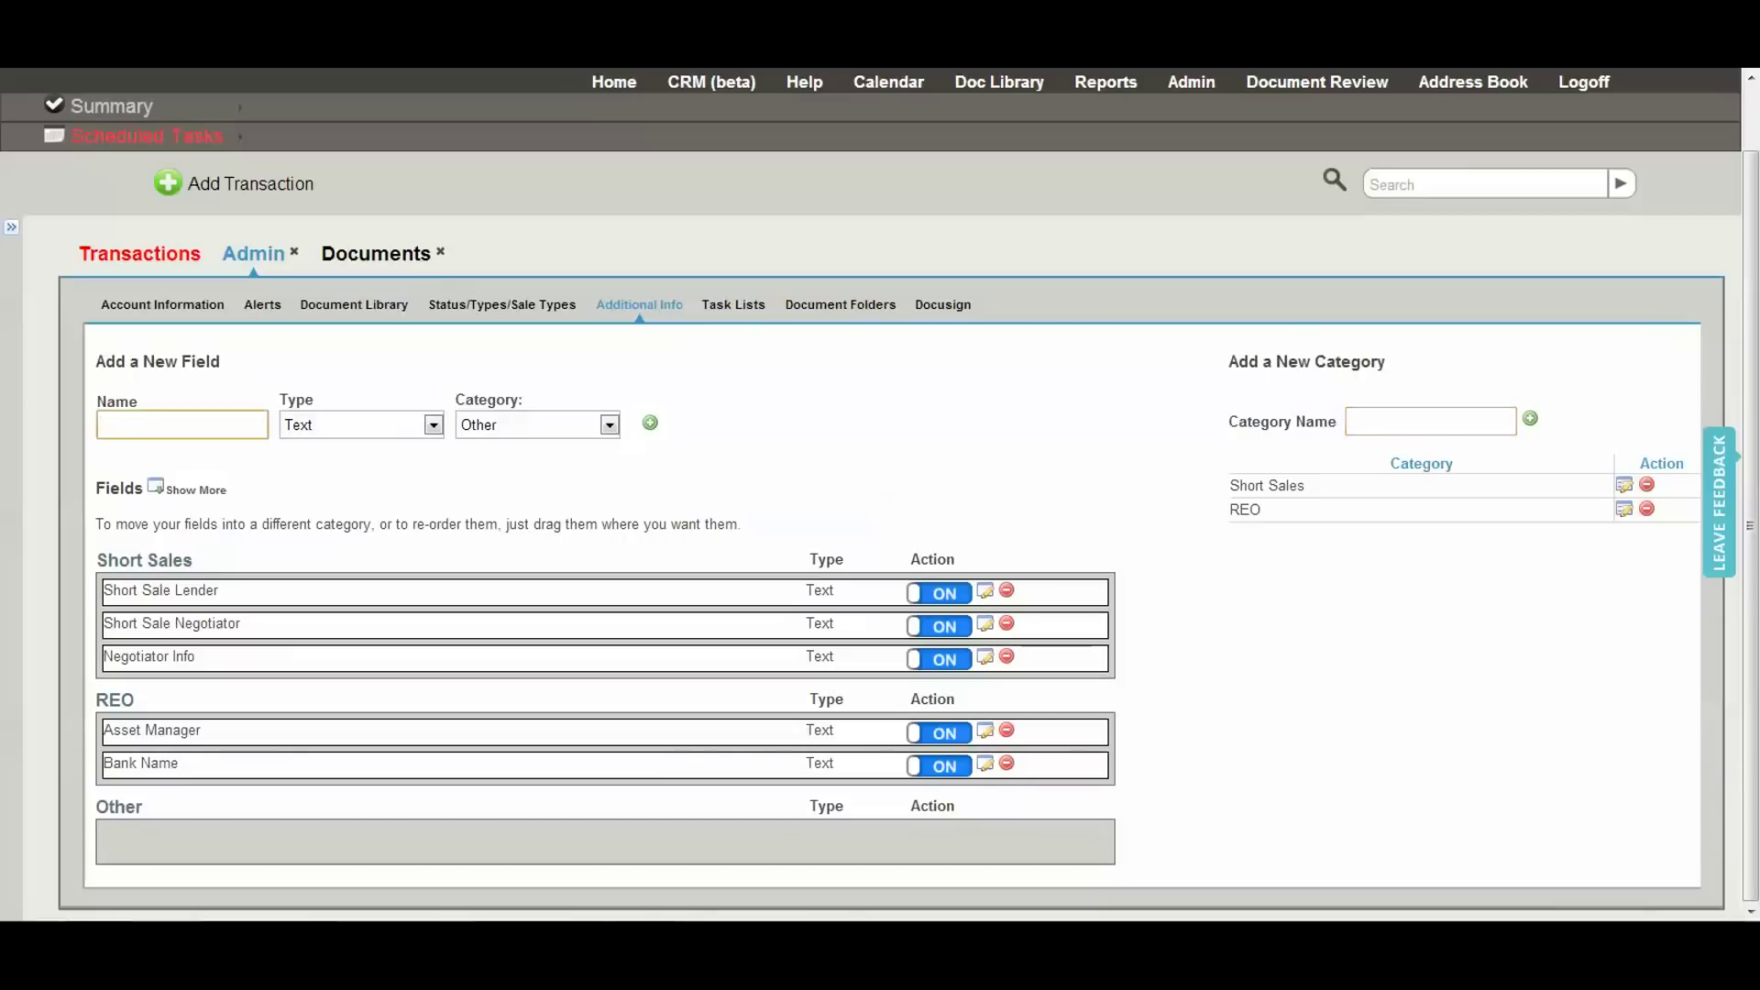
pyautogui.write('Bank Info')
pyautogui.click(432, 425)
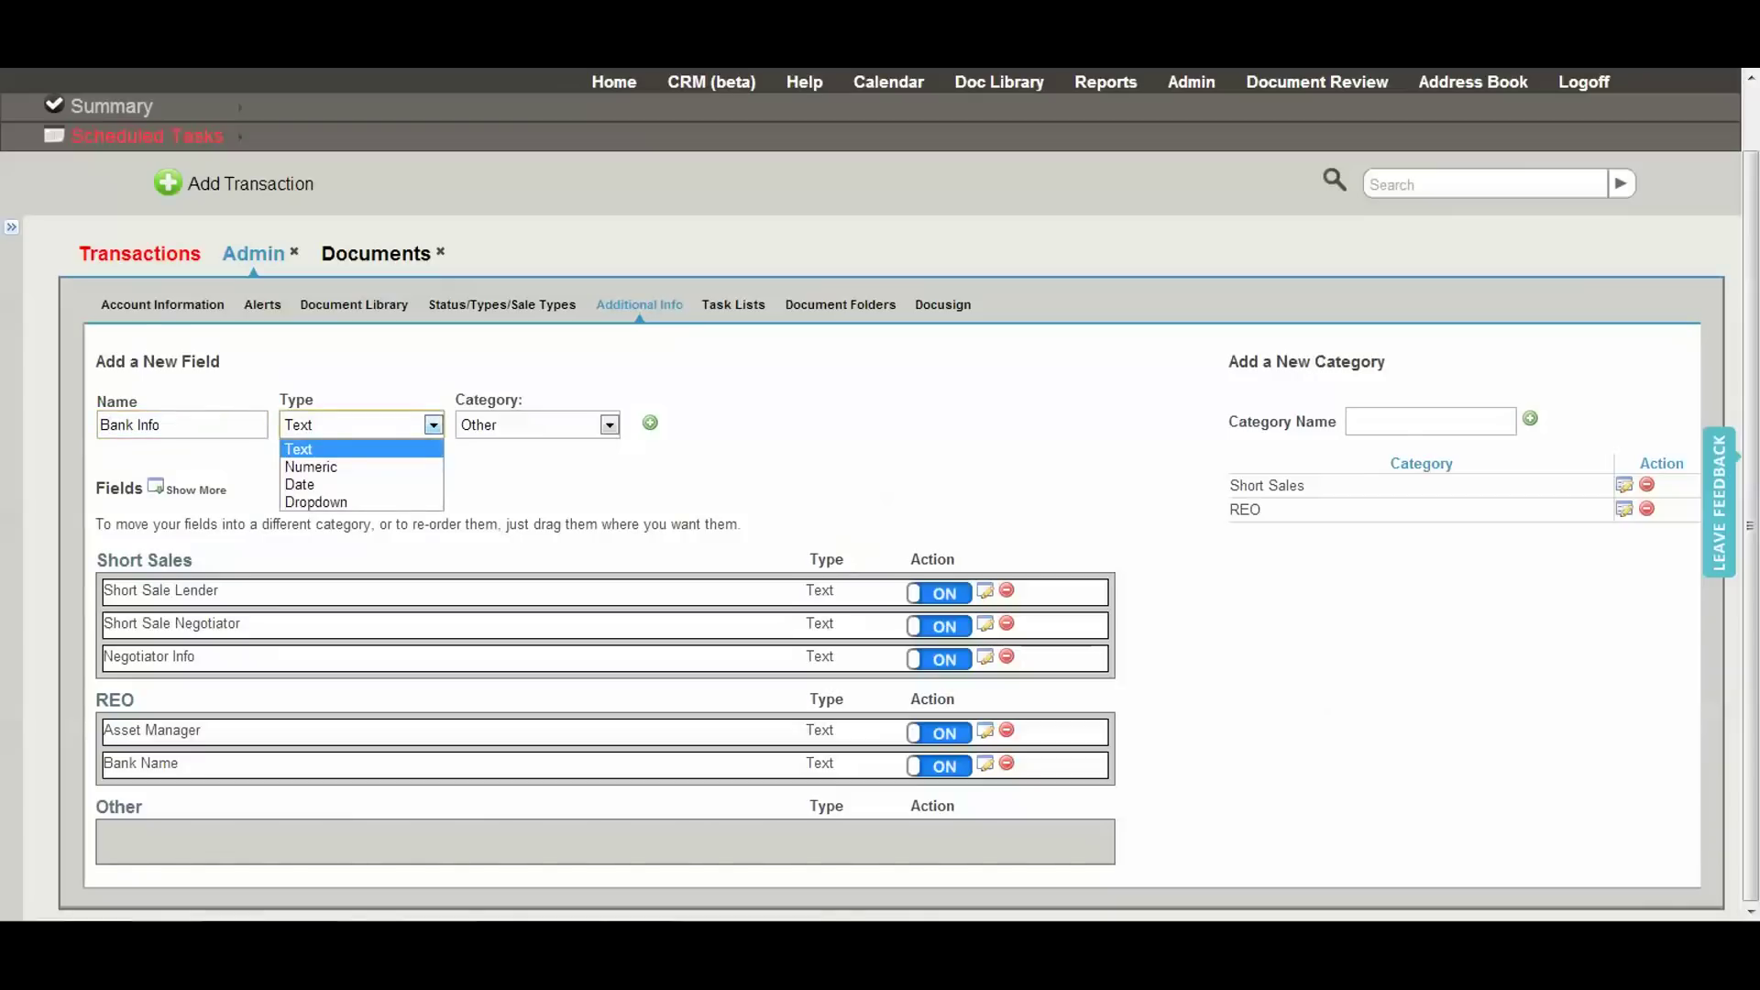
pyautogui.press('Return')
pyautogui.press('Tab')
pyautogui.hotkey('alt', 'Down')
pyautogui.press('Down')
pyautogui.press('Down')
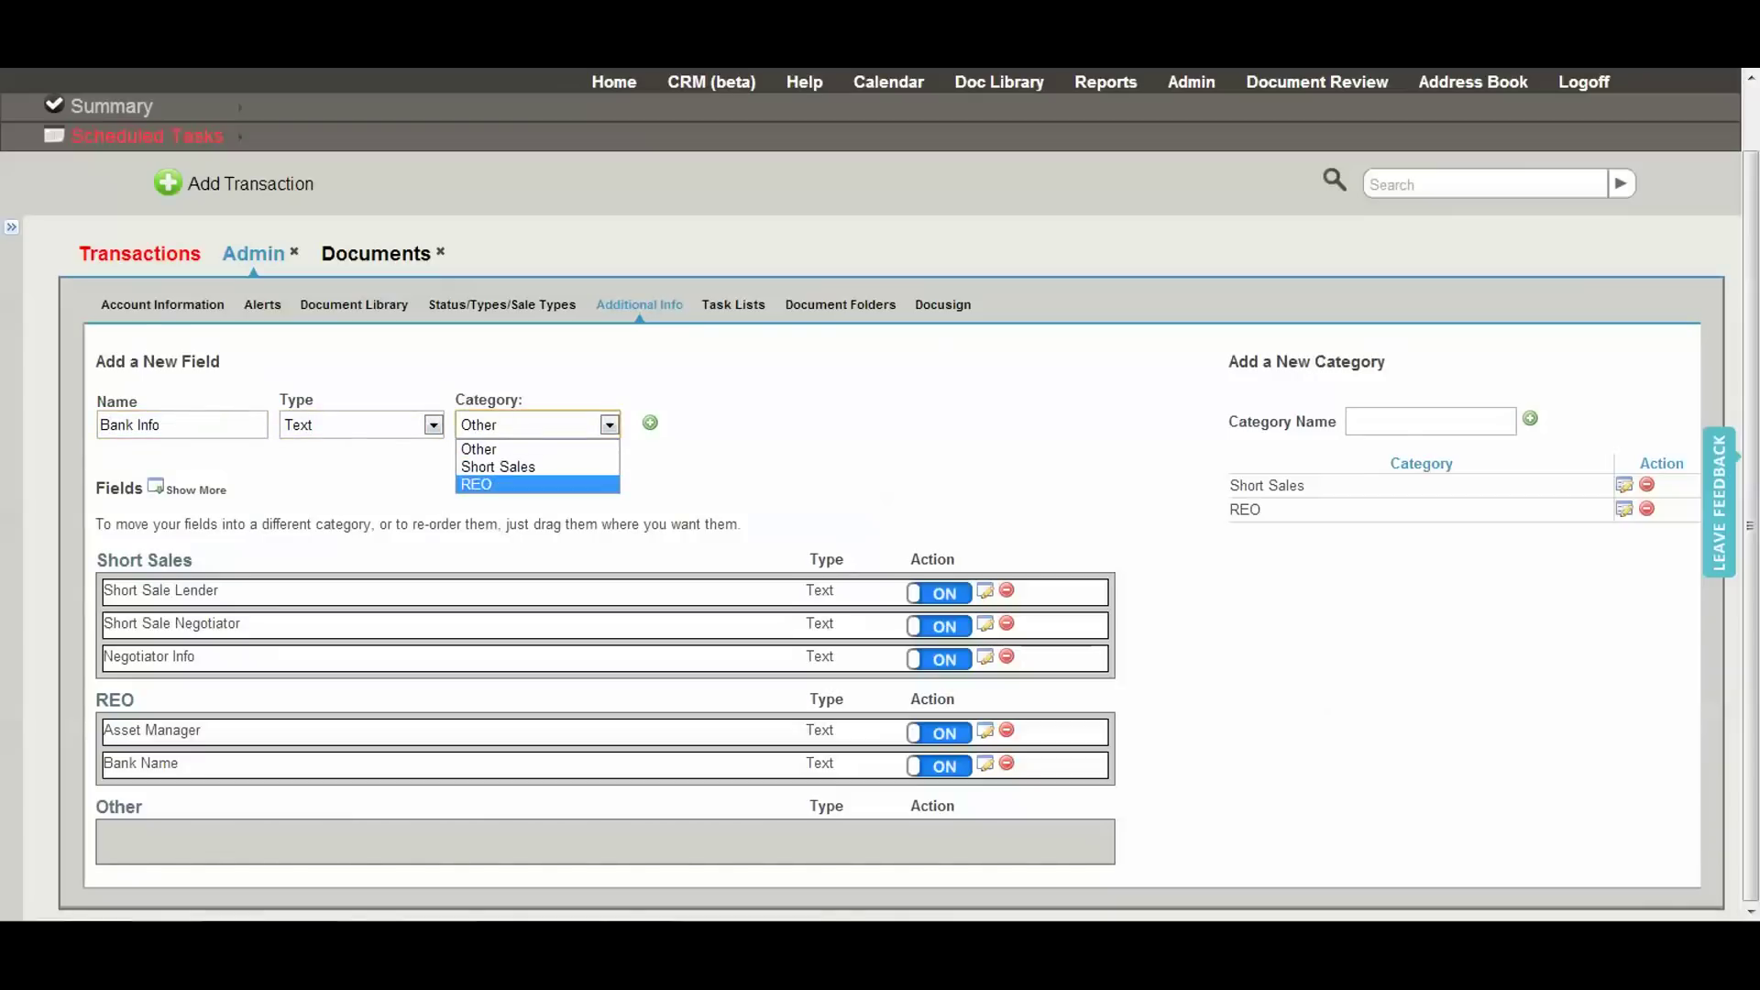
pyautogui.press('Up')
pyautogui.press('Return')
pyautogui.press('Return')
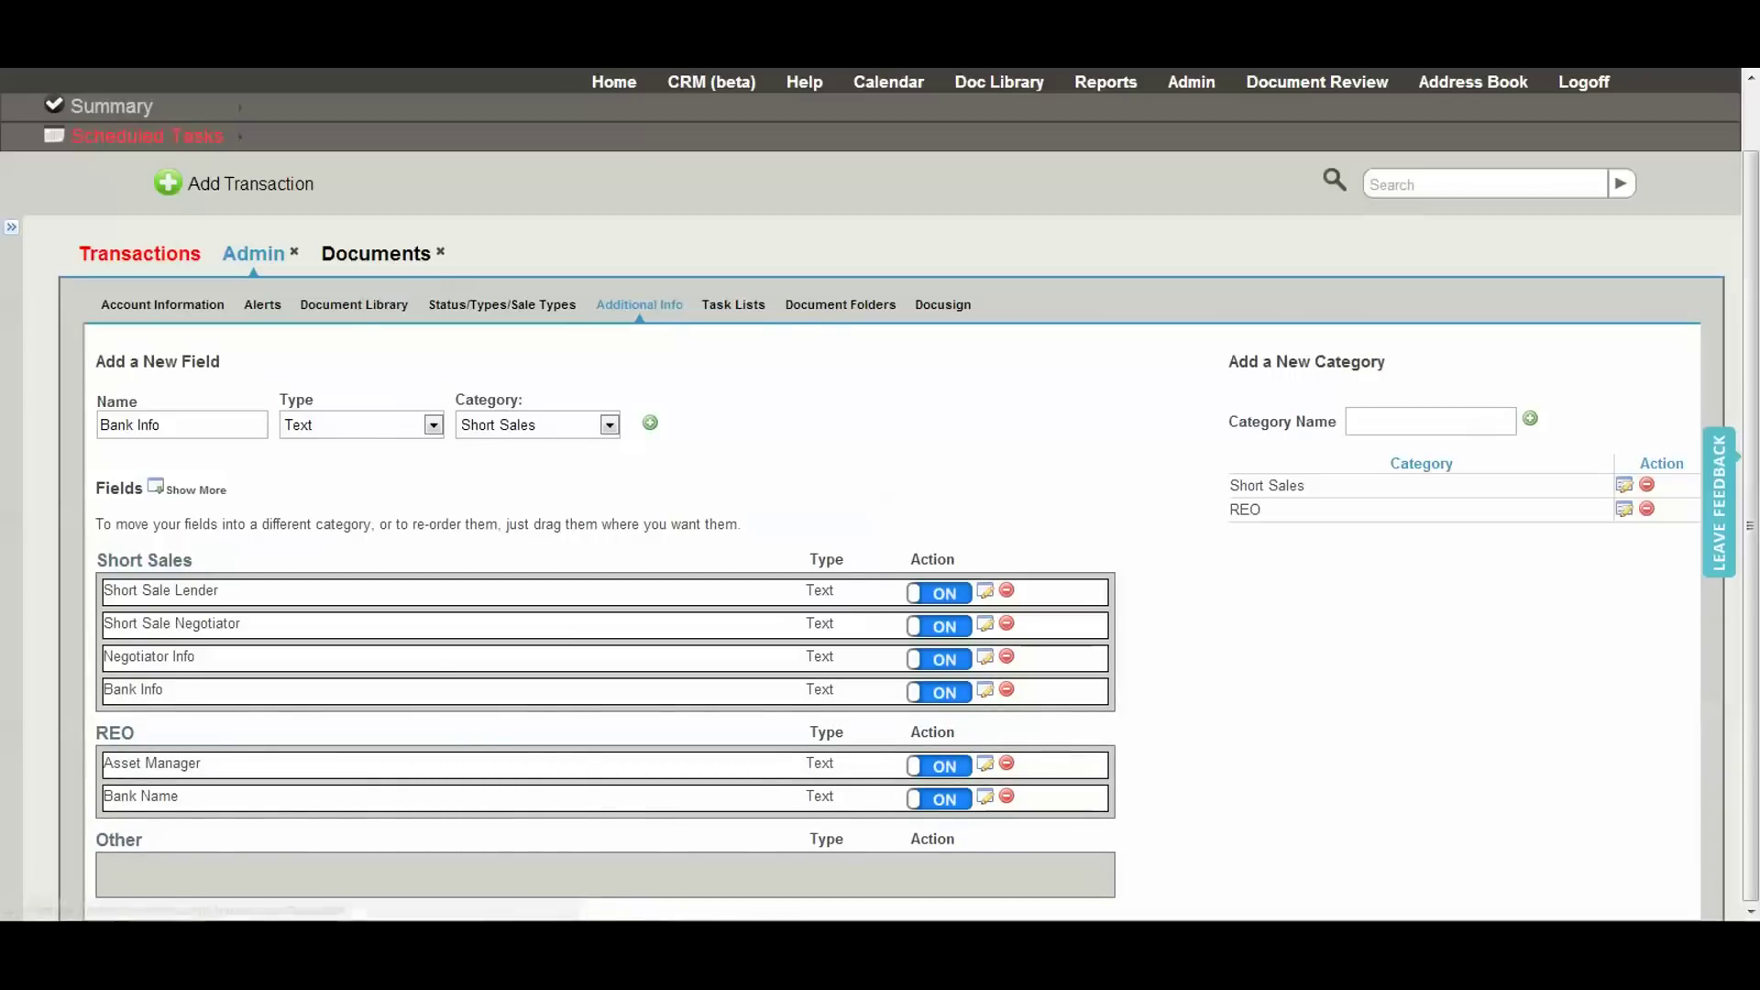
# - Create a new task list named Buyer Disclosures with the Task type
pyautogui.click(732, 304)
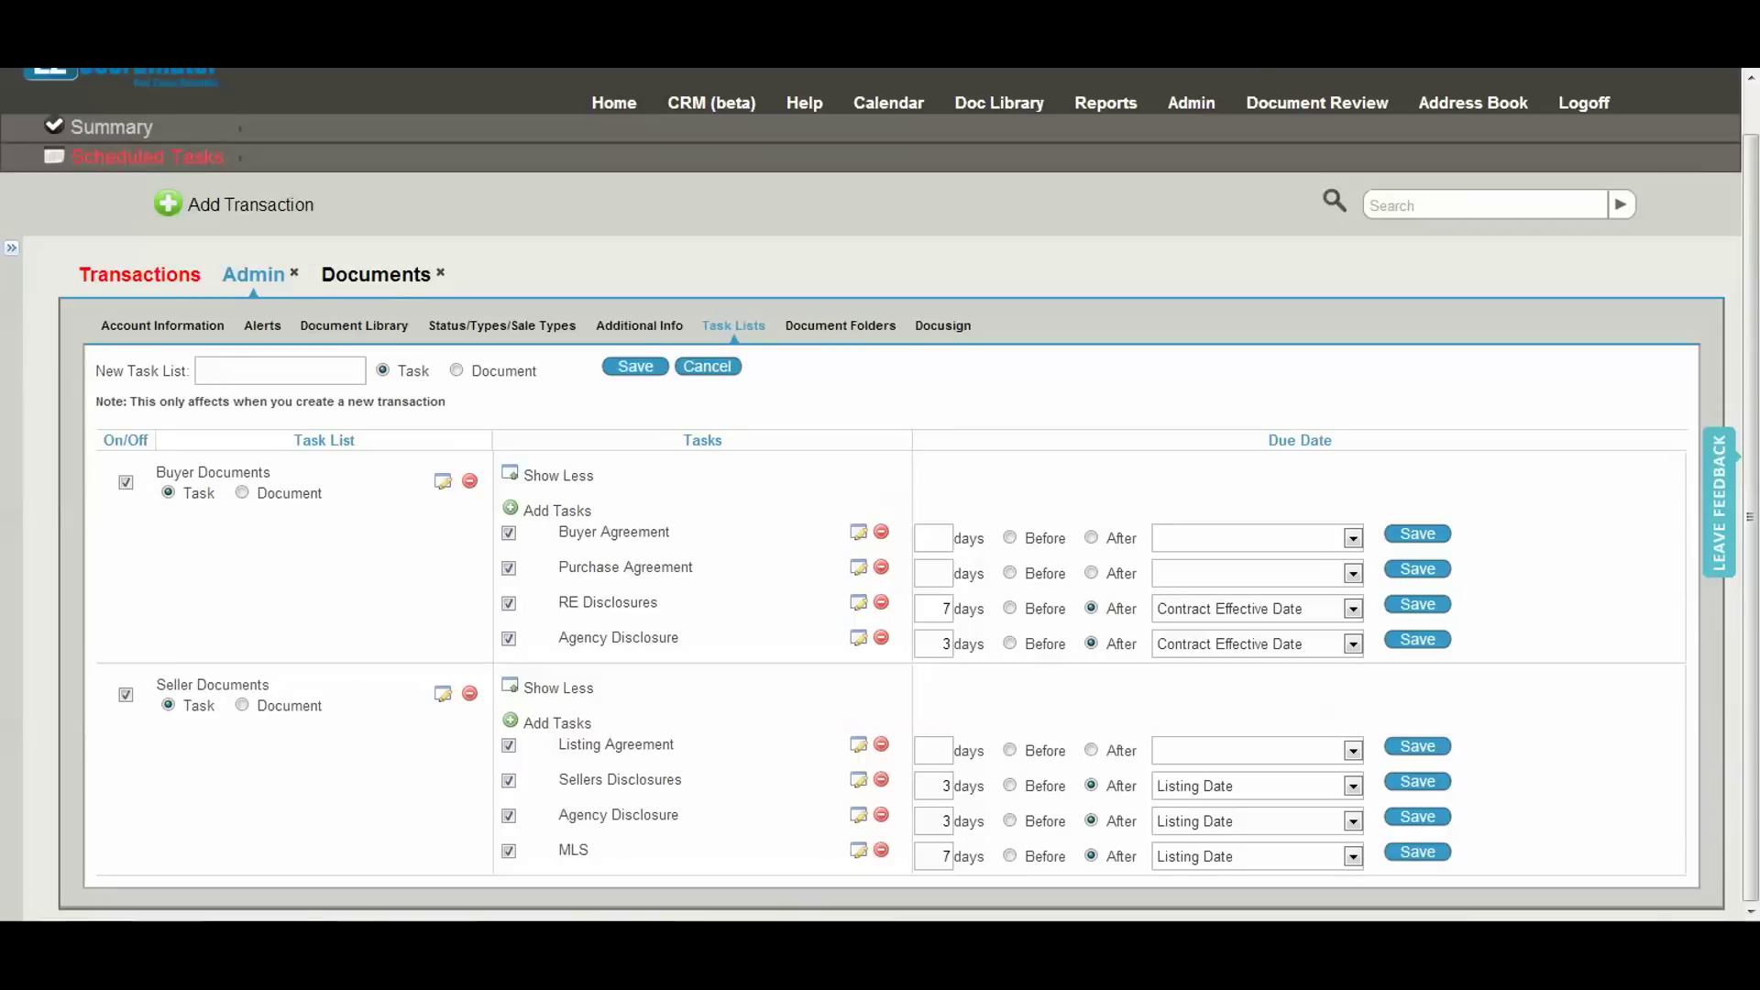
pyautogui.click(199, 370)
pyautogui.write('Buyer Disclo')
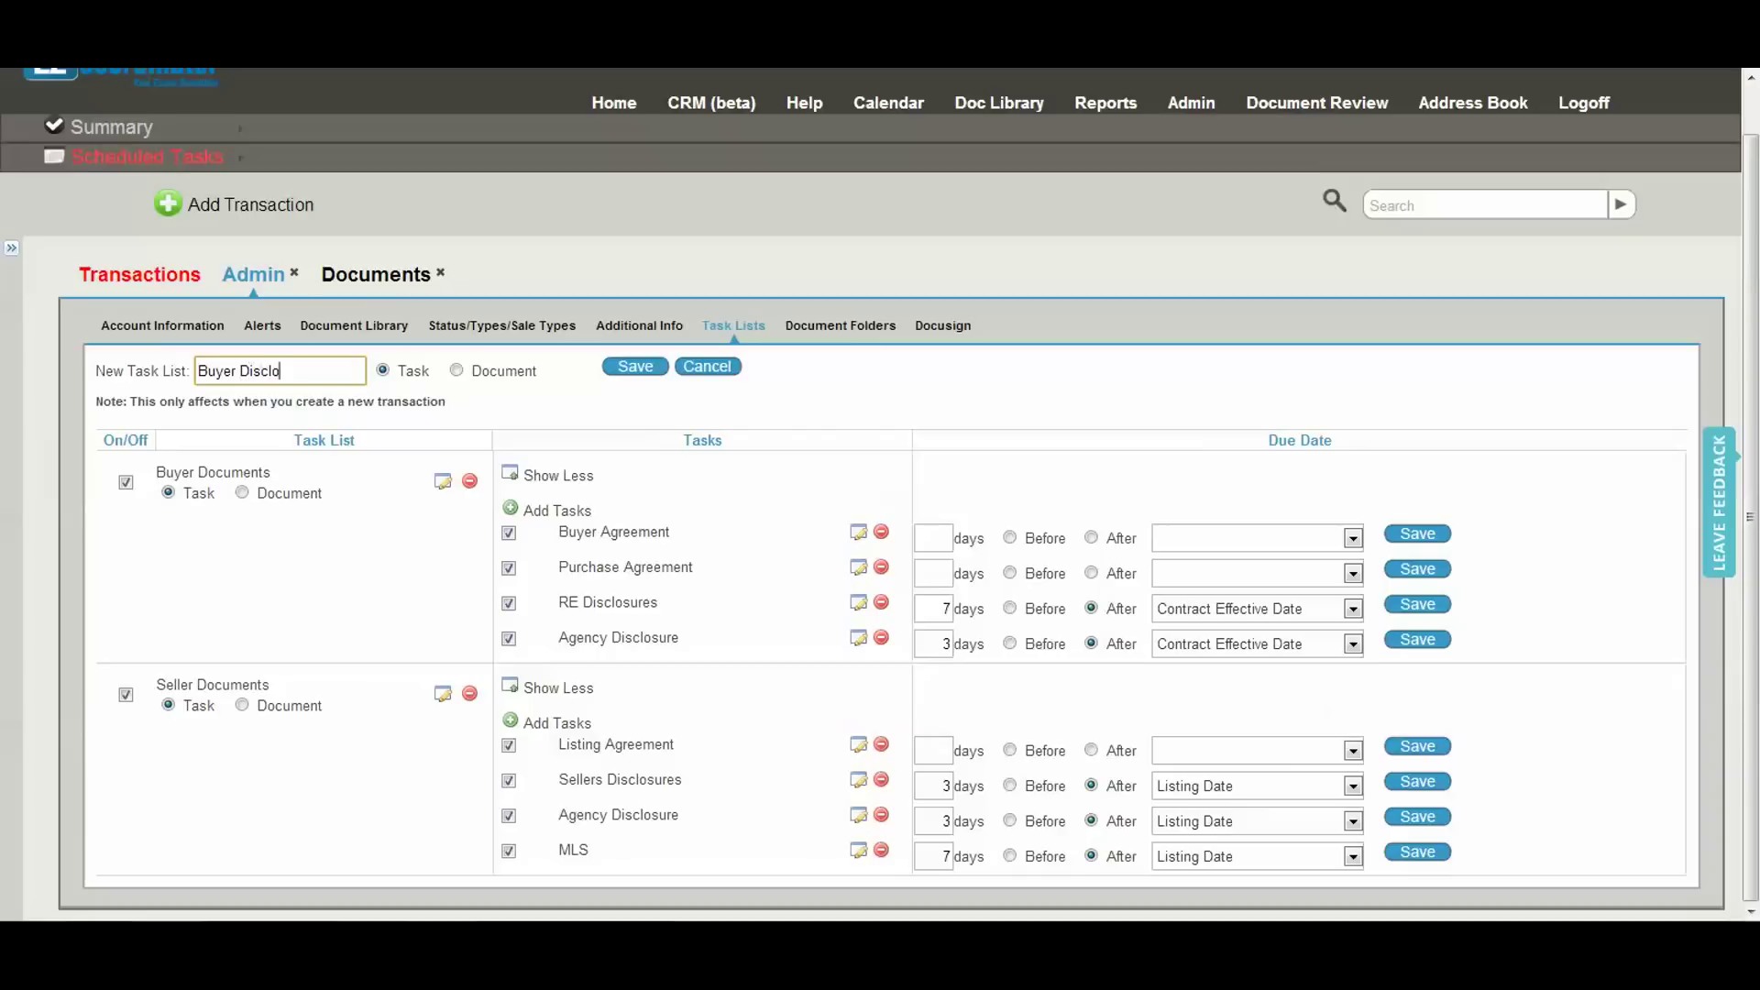
pyautogui.write('sures')
pyautogui.click(456, 370)
pyautogui.click(384, 370)
pyautogui.click(635, 365)
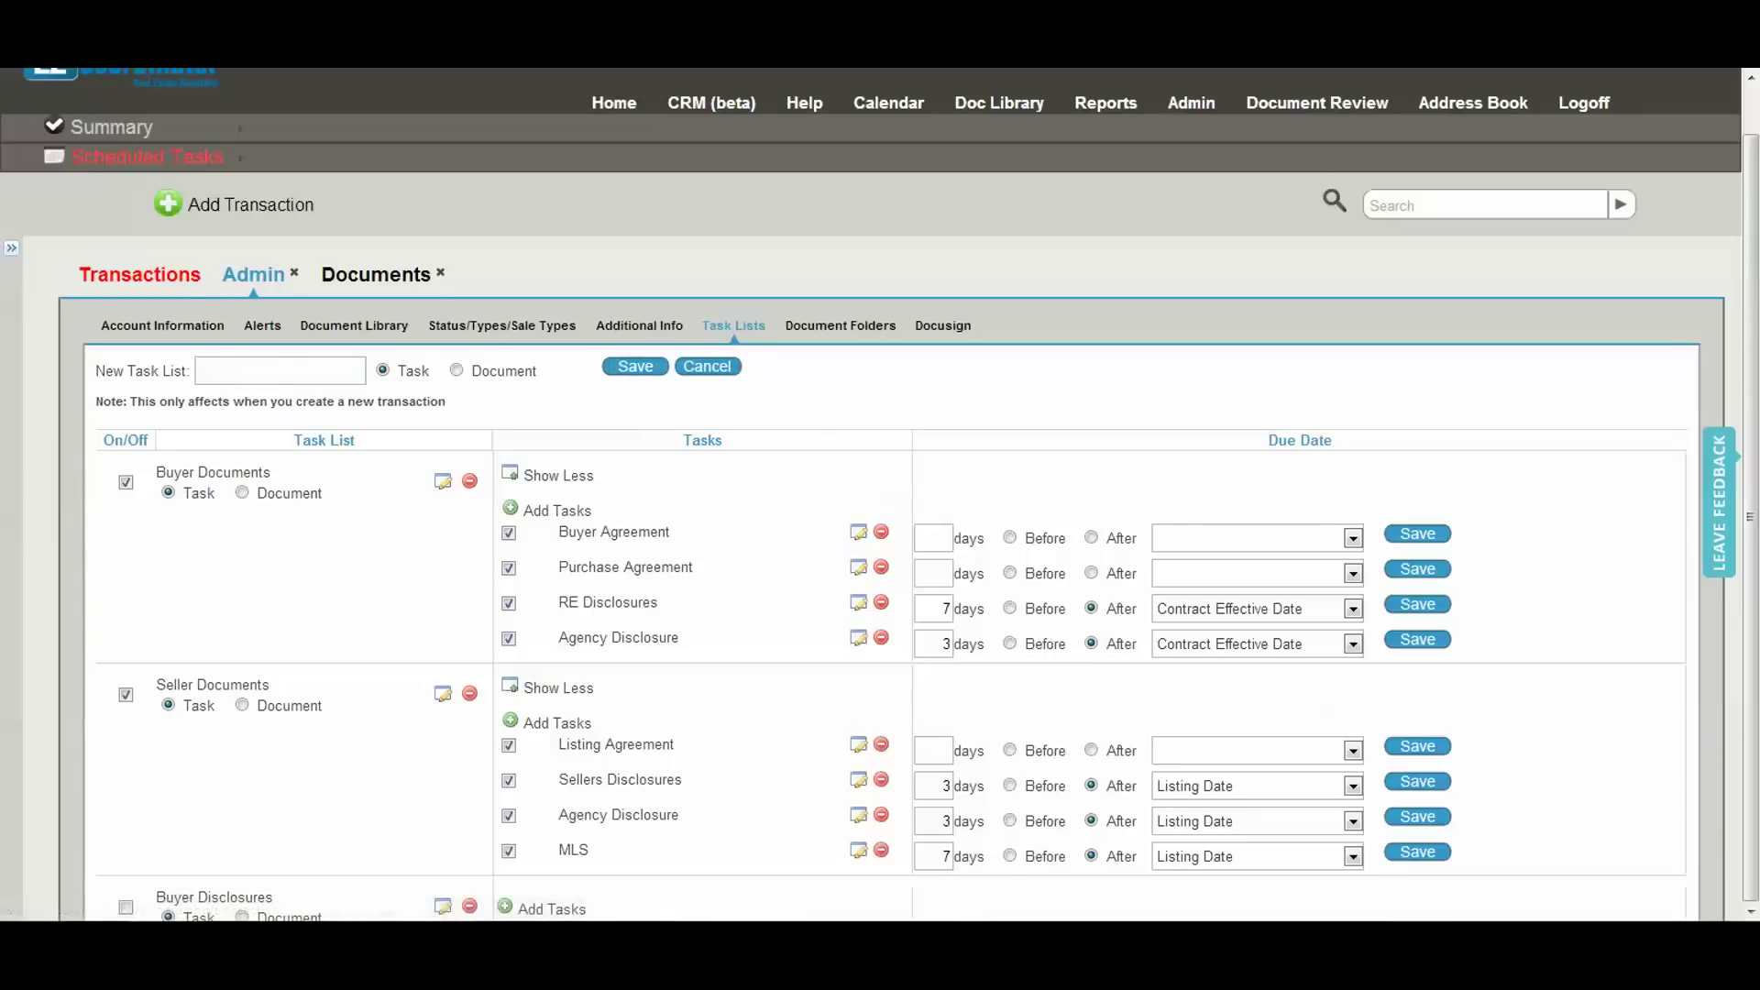
# - Add a task named Disclosure to the Buyer Disclosures list
pyautogui.click(551, 908)
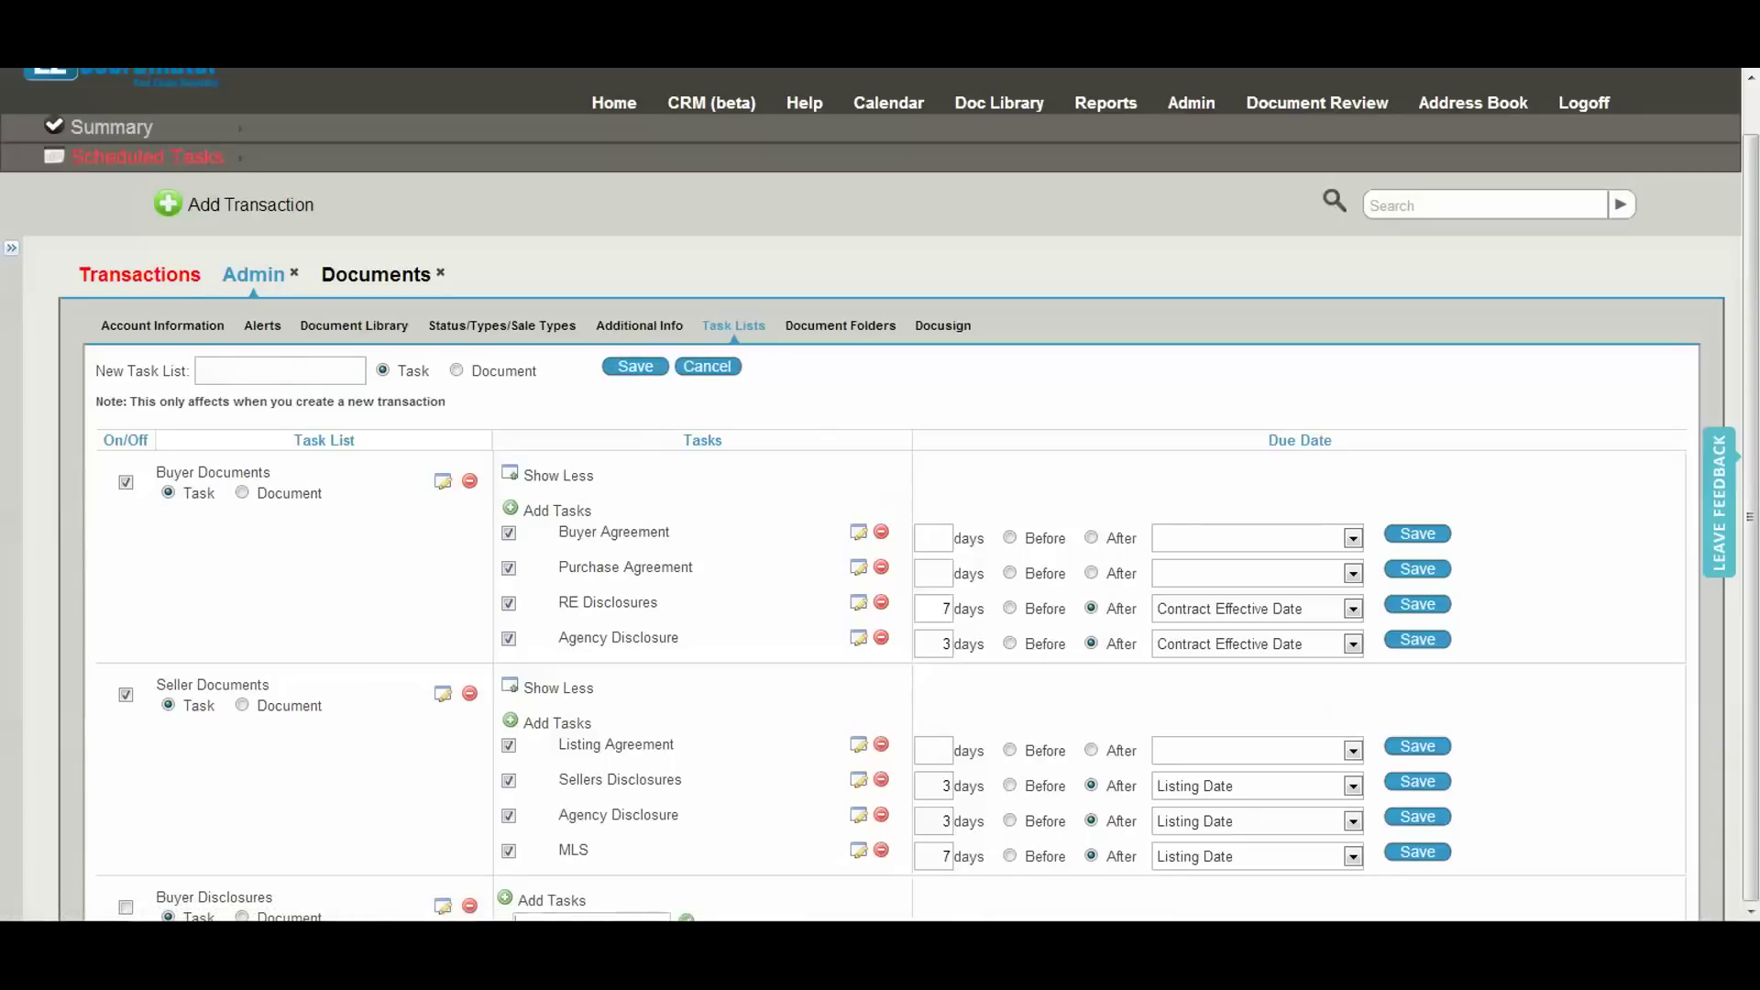
pyautogui.scroll(-1, 880, 495)
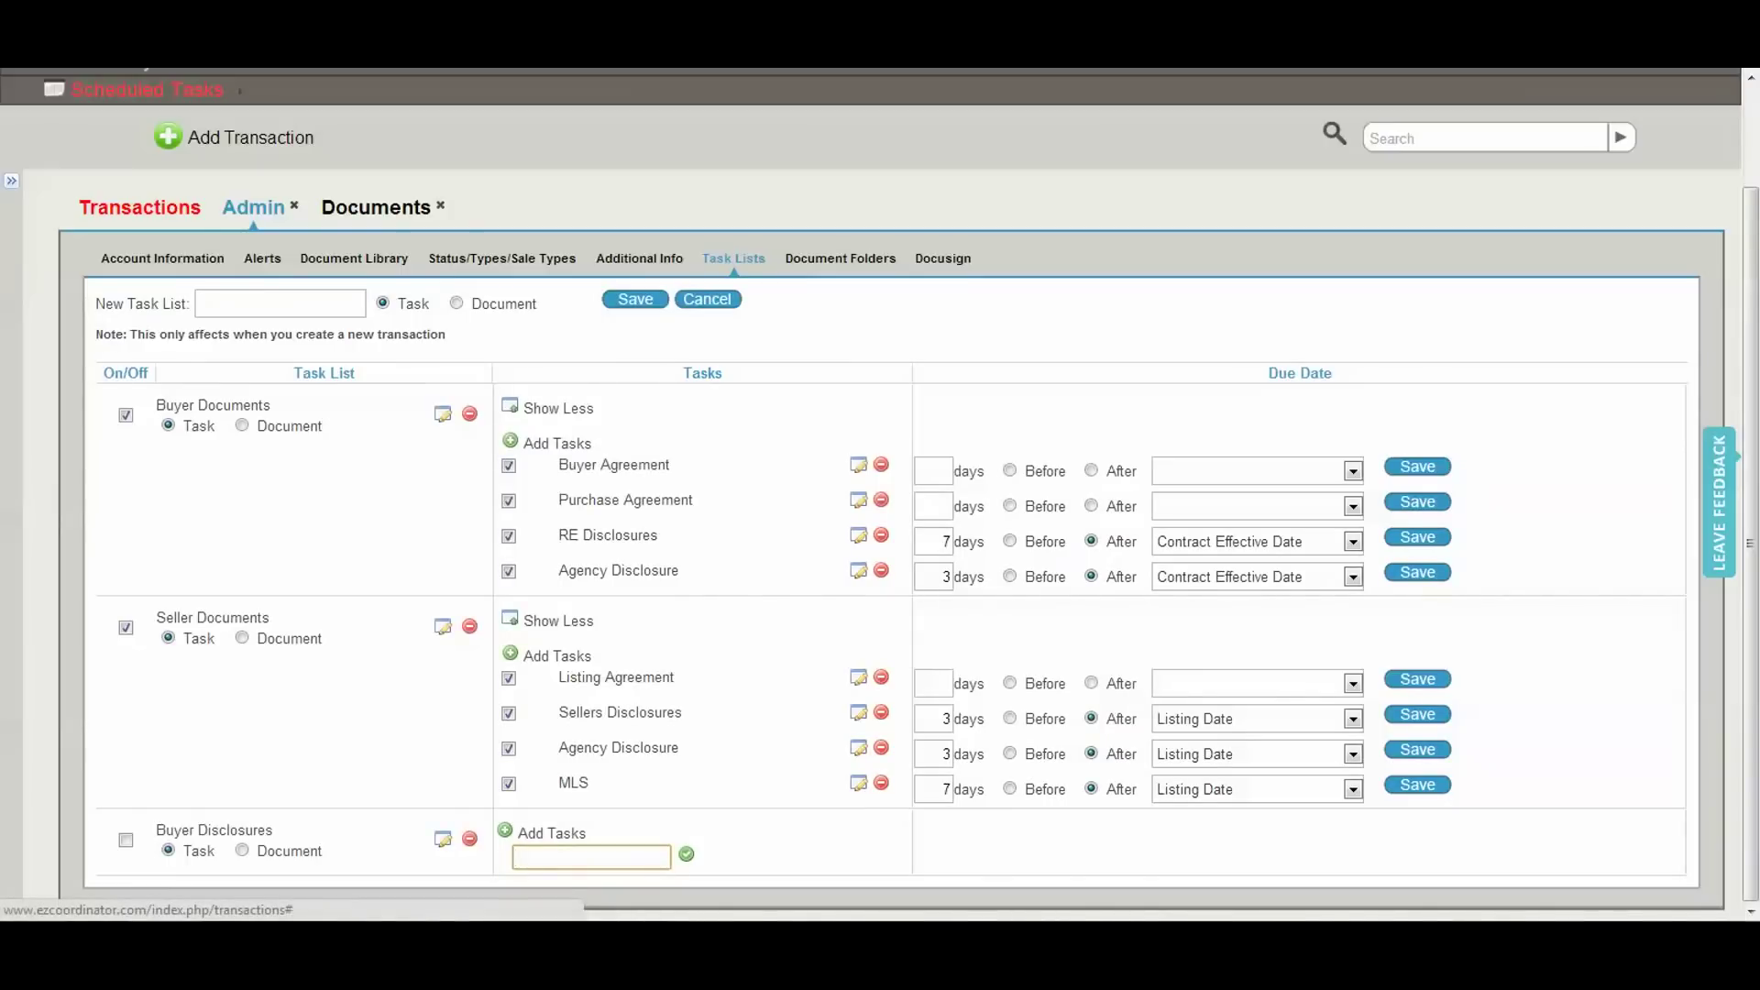
pyautogui.write('Disclosure')
pyautogui.press('Return')
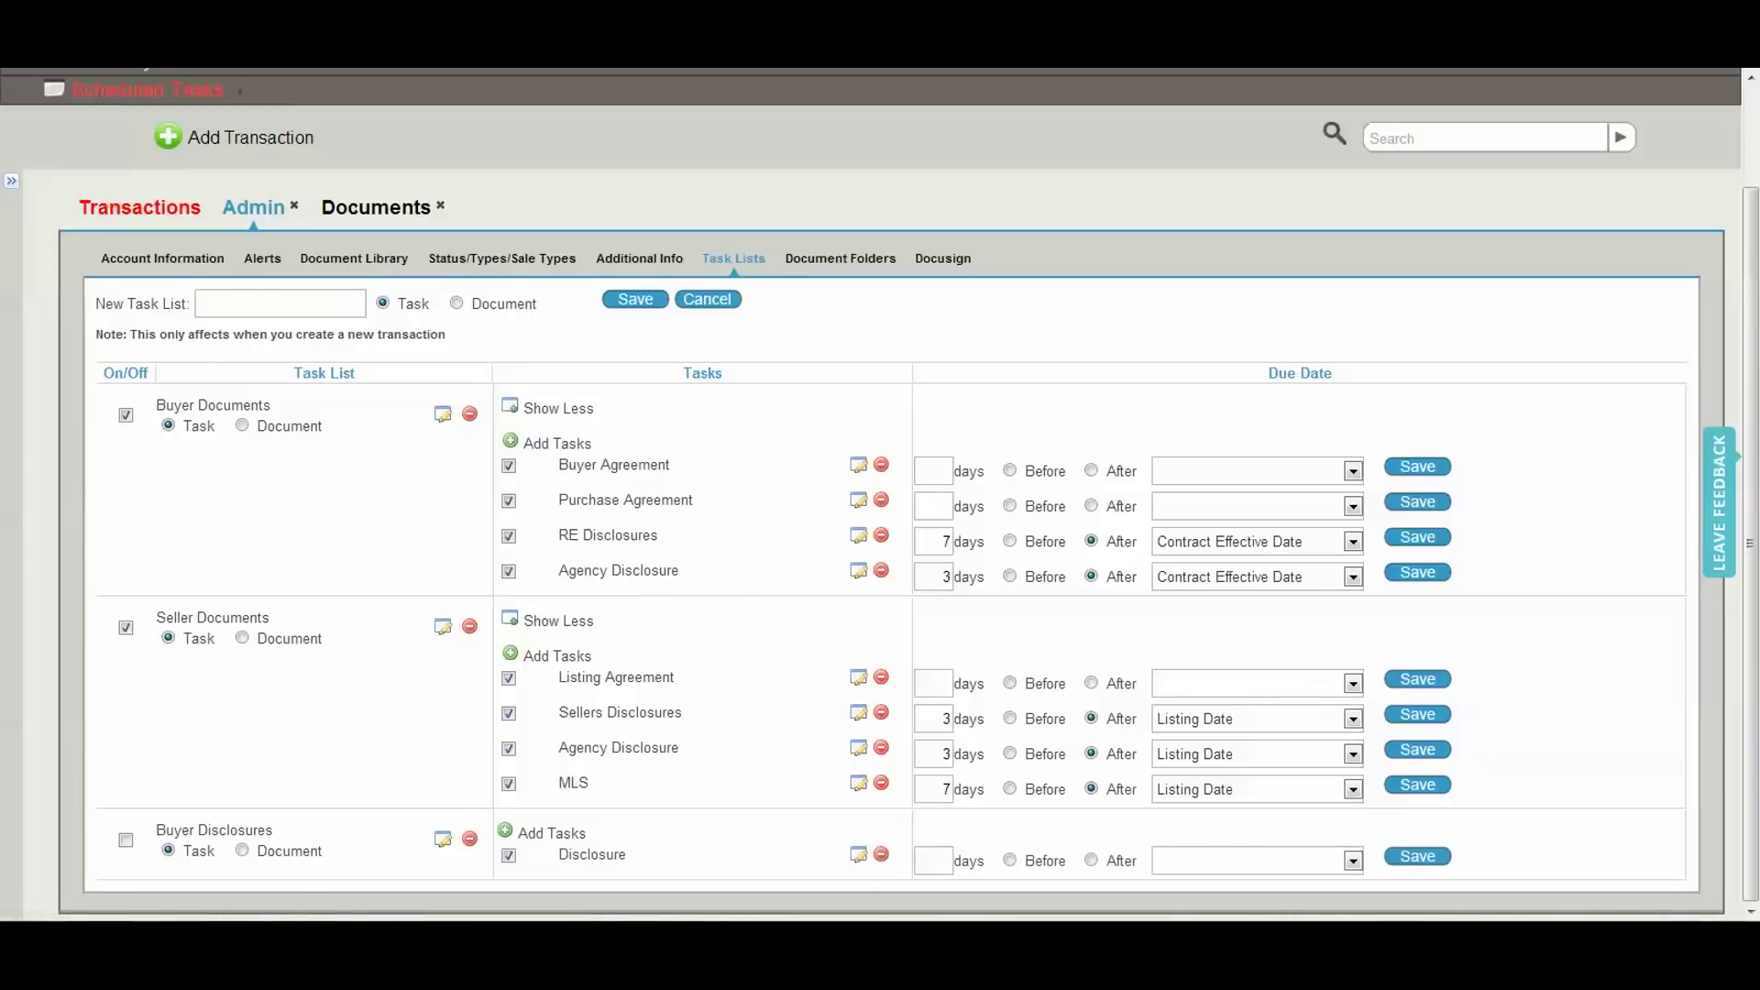
# - Set the Disclosure task due 7 days after the Contract Effective Date, save it, and switch on the Buyer Disclosures list
pyautogui.click(933, 860)
pyautogui.write('7')
pyautogui.click(1091, 860)
pyautogui.click(1352, 860)
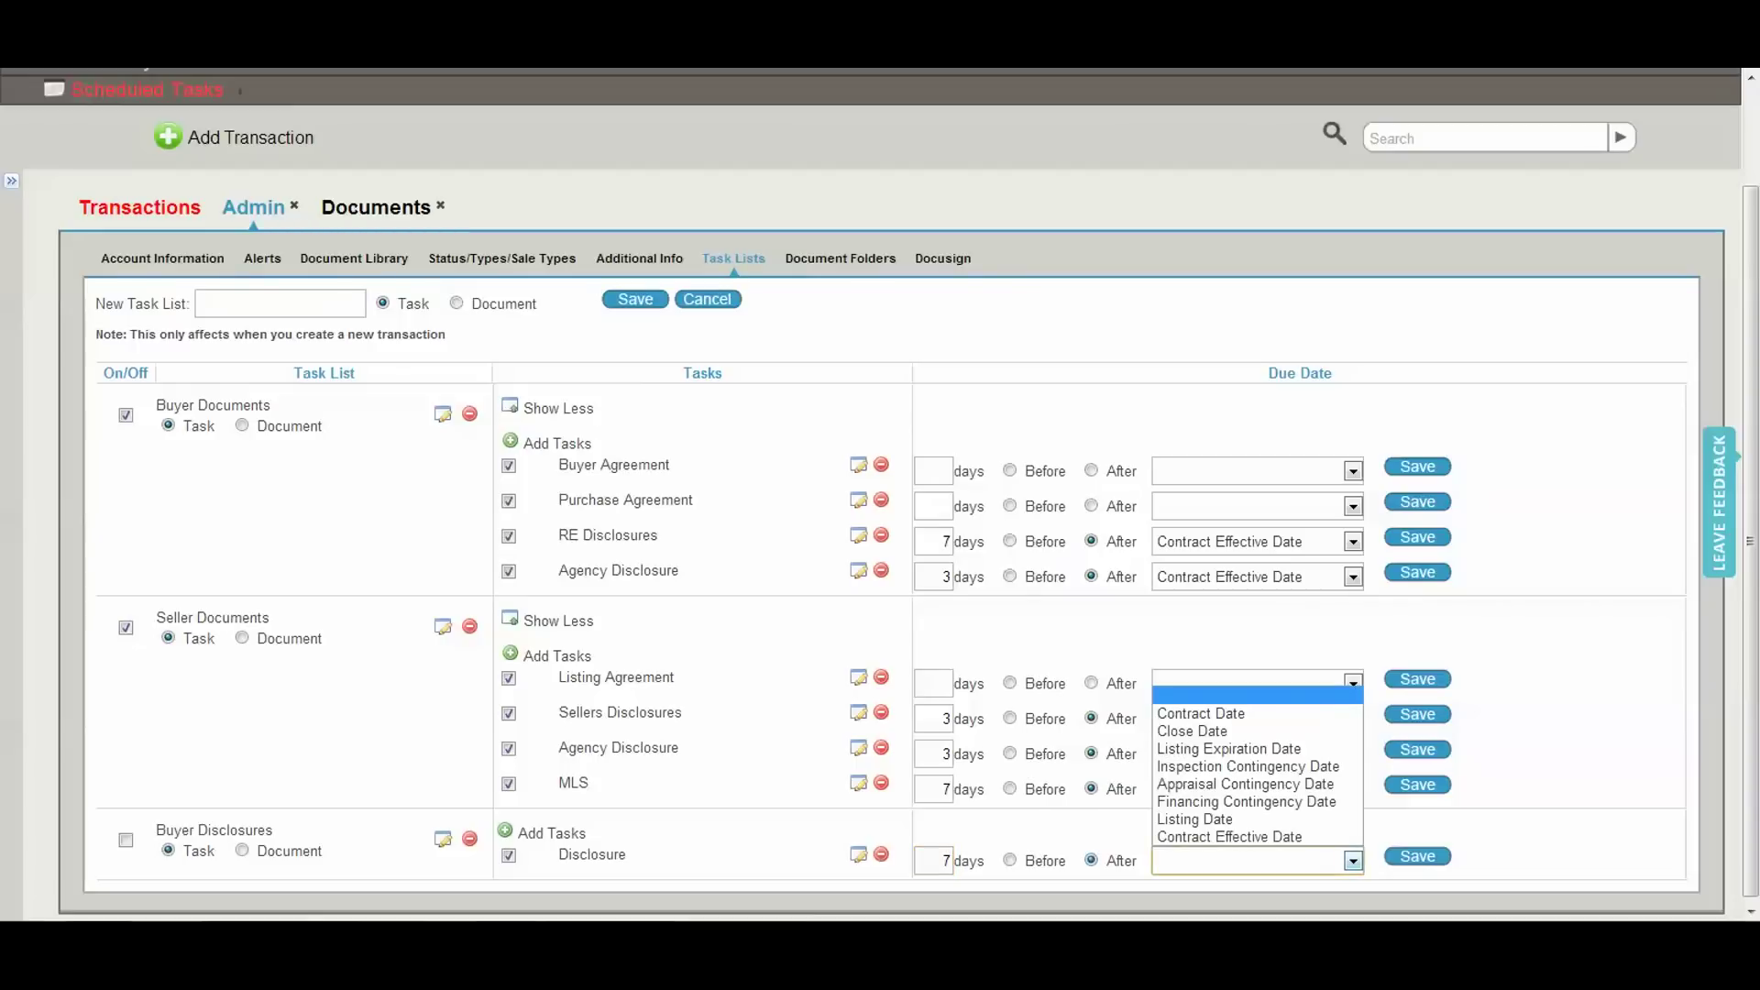
pyautogui.click(1229, 836)
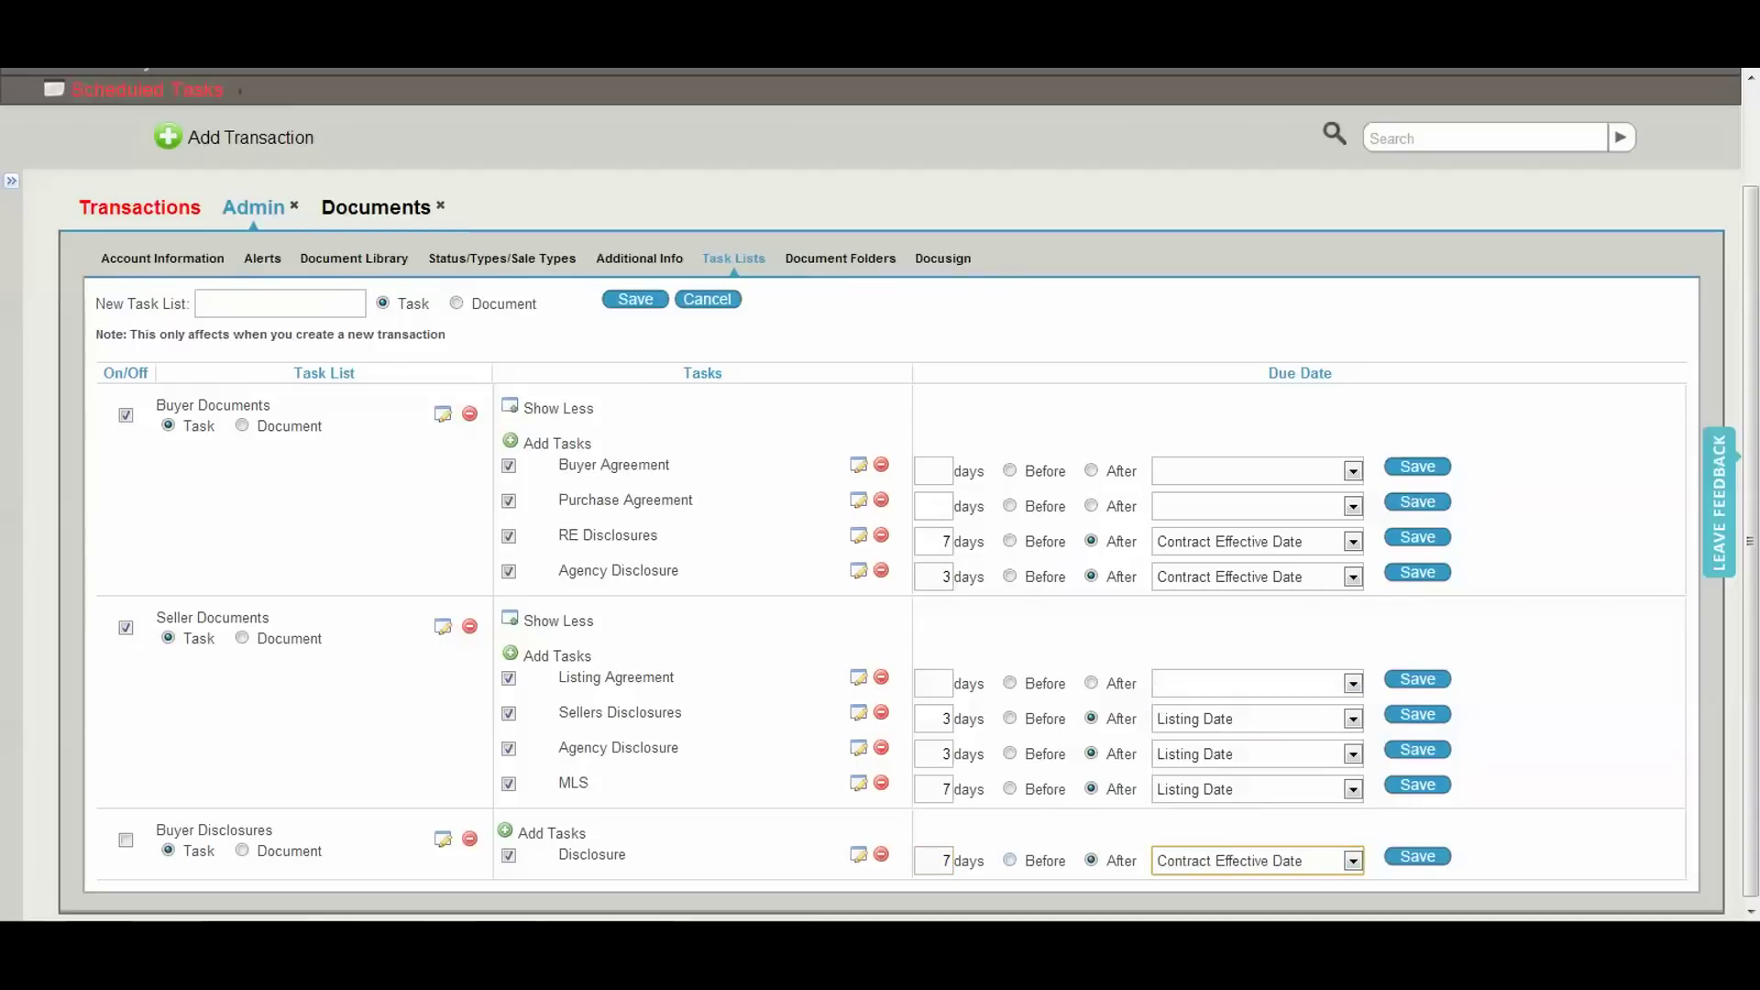
pyautogui.click(1416, 856)
pyautogui.click(125, 839)
# - View the admin settings for document folders and for the DocuSign credentials
pyautogui.scroll(2, 880, 495)
pyautogui.click(840, 367)
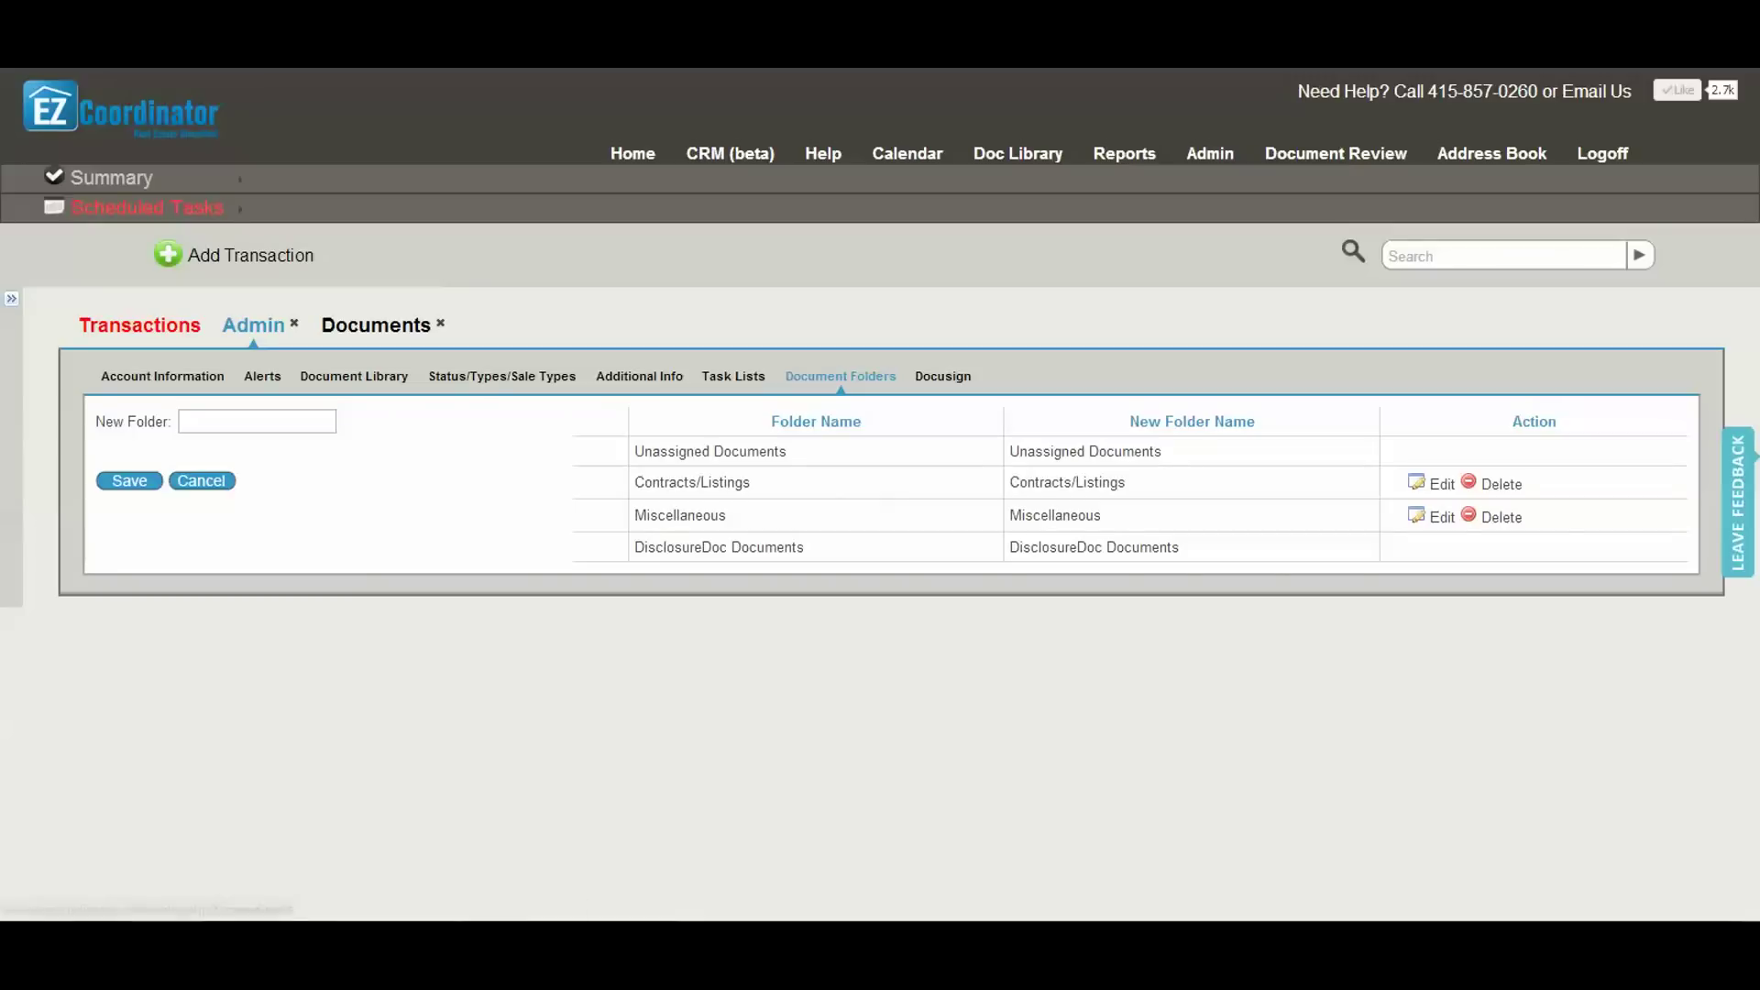
pyautogui.click(257, 420)
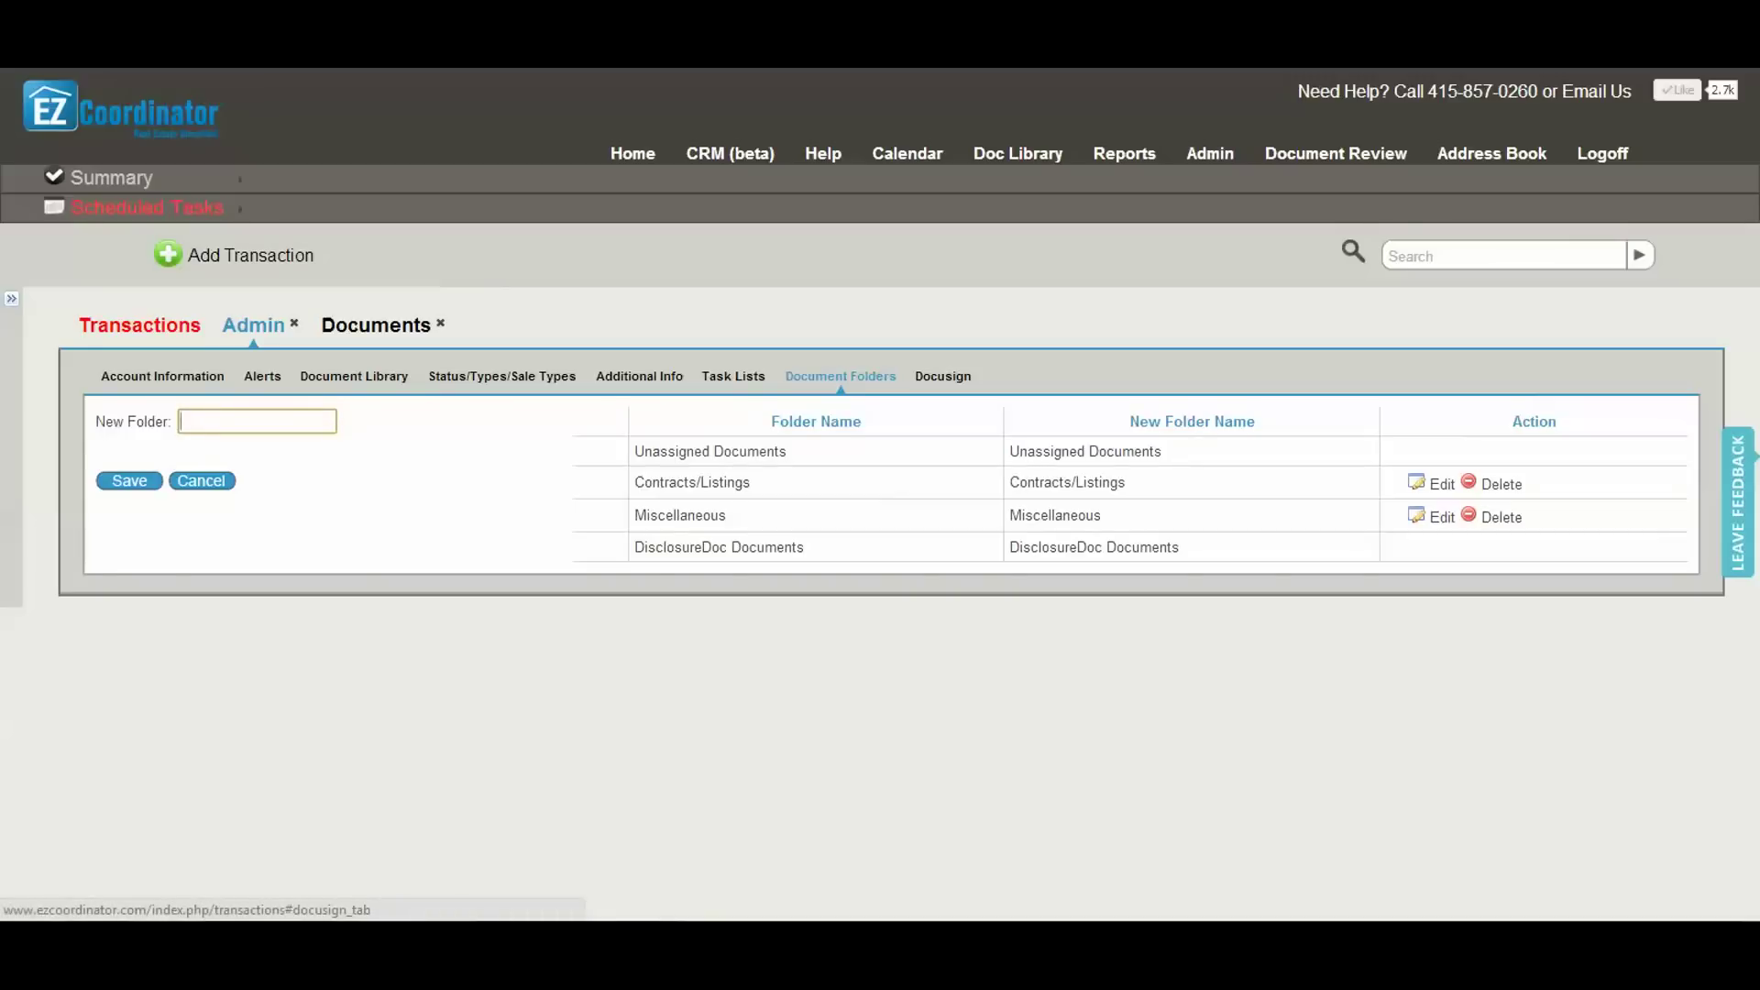
pyautogui.click(943, 376)
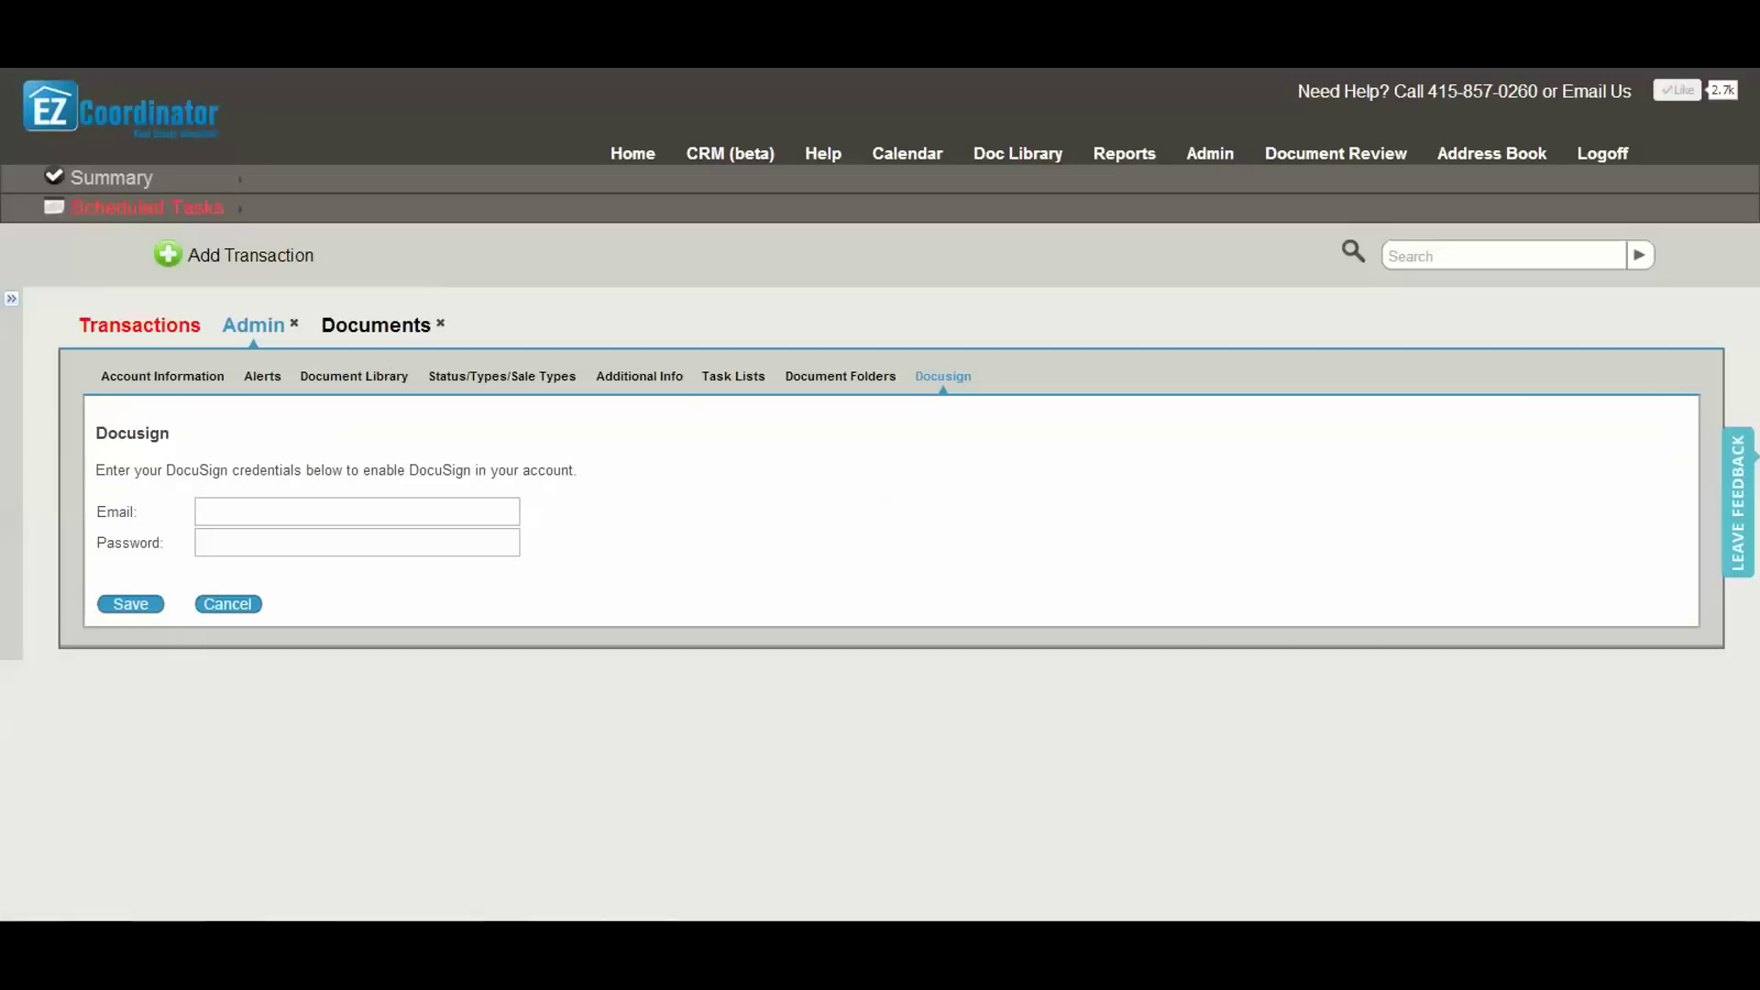